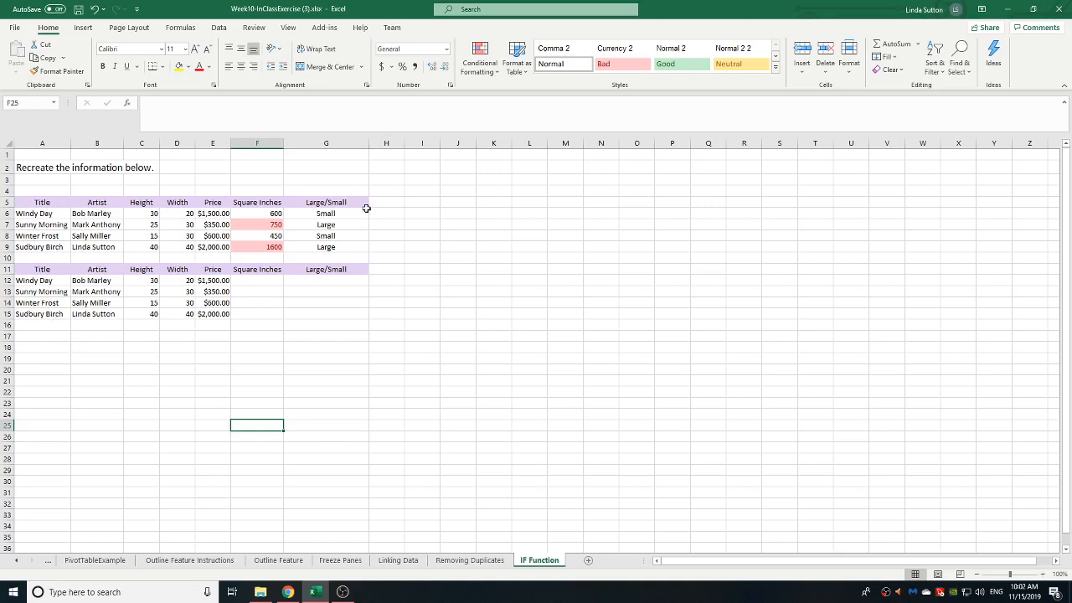
Calculate Windy Day's square inches in F12 by multiplying height by width with =C12*D12
{"action": "left_click", "coordinate": [266, 295]}
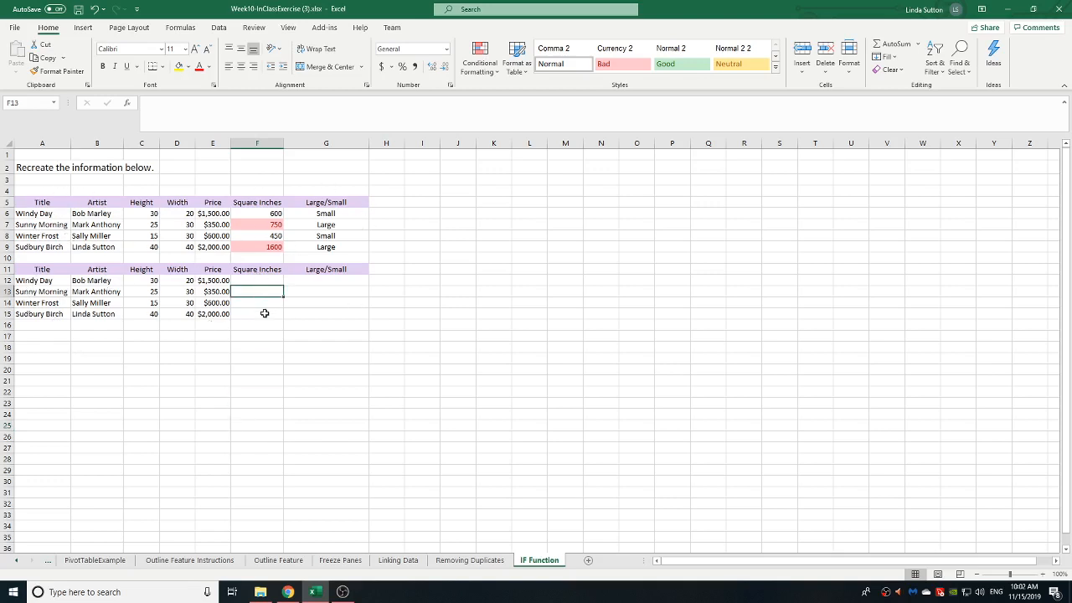
{"action": "left_click", "coordinate": [261, 283]}
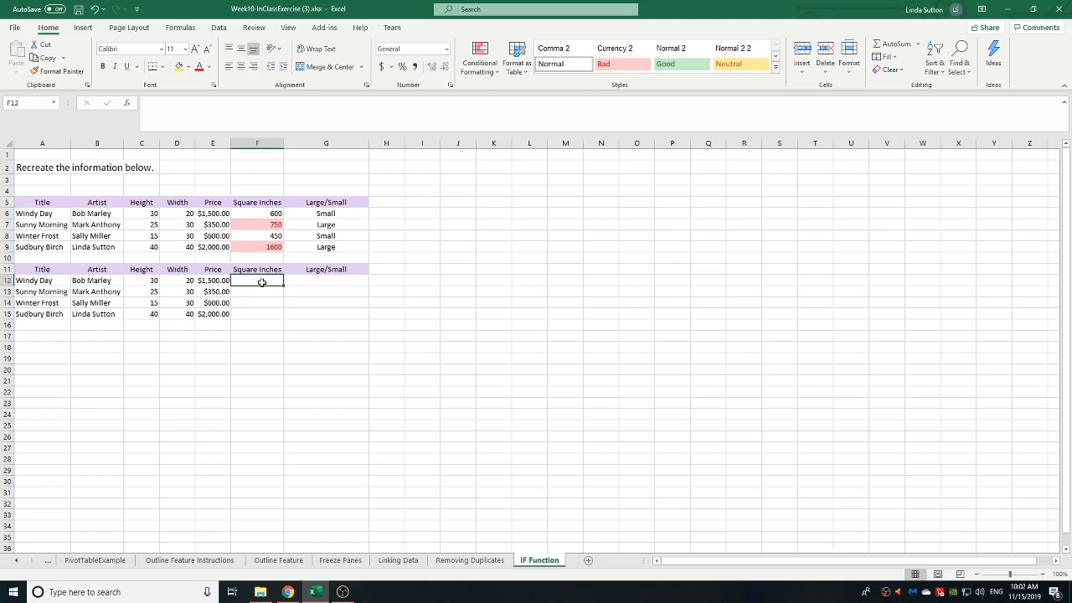
{"action": "type", "text": "="}
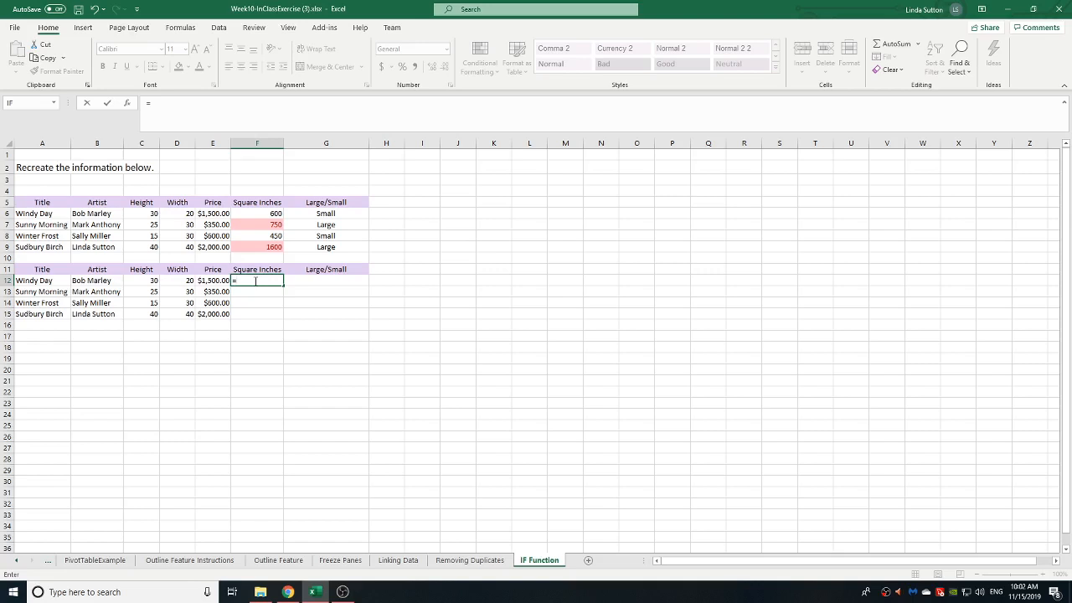
{"action": "left_click", "coordinate": [143, 283]}
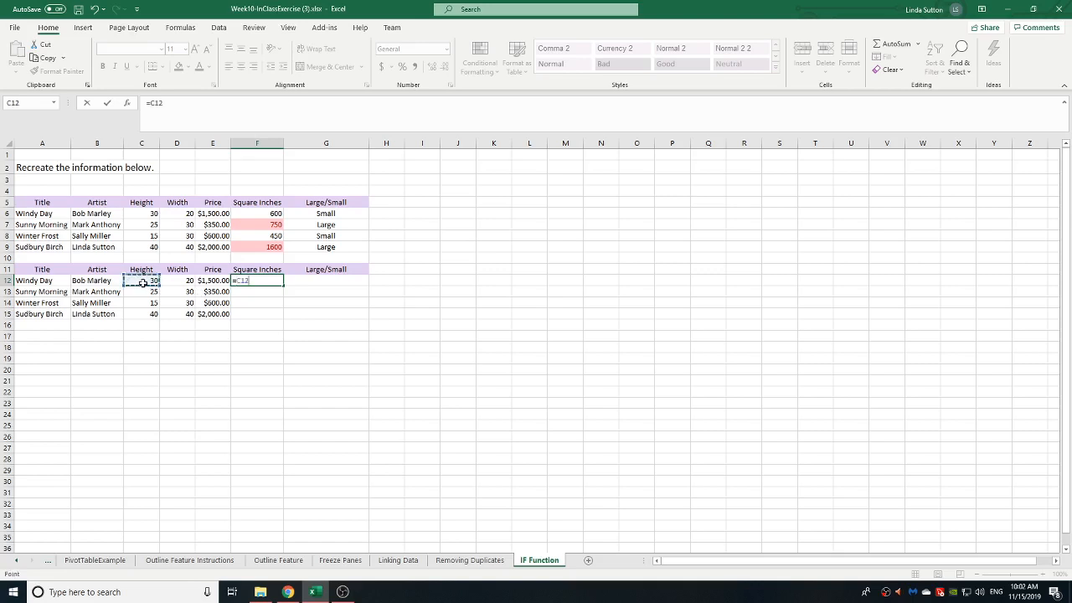
{"action": "type", "text": "*"}
{"action": "left_click", "coordinate": [175, 282]}
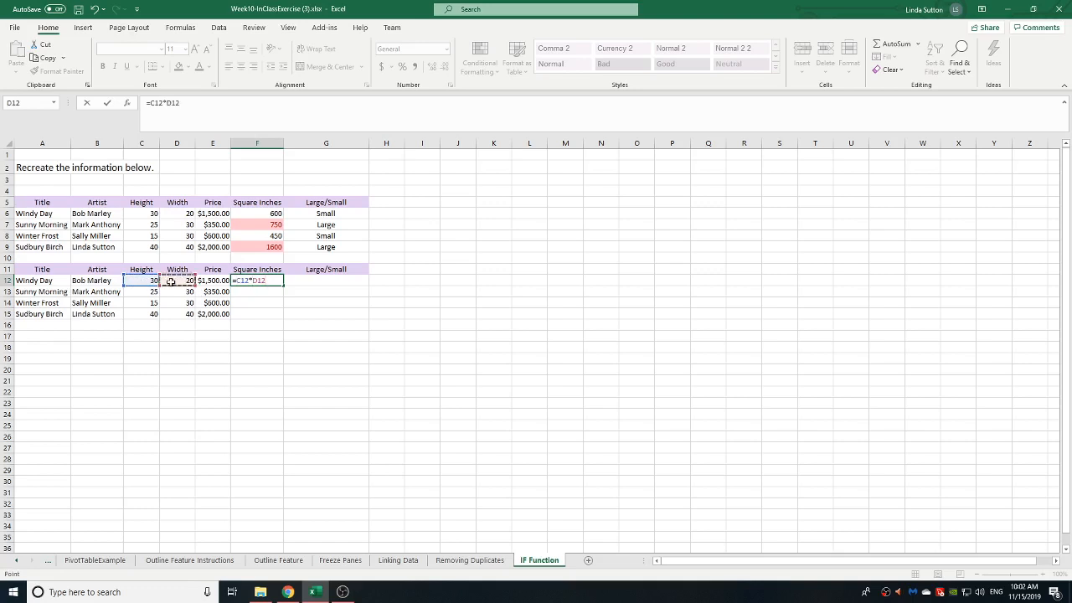
{"action": "key", "text": "Return"}
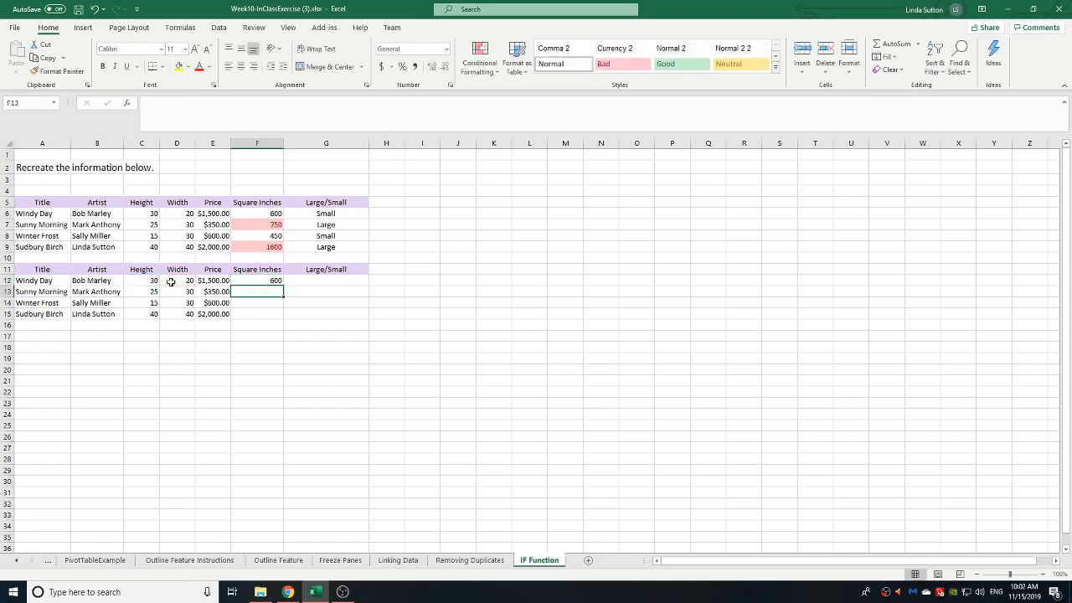
Review the formula in F12 and fill it down through F15
{"action": "left_click", "coordinate": [260, 280]}
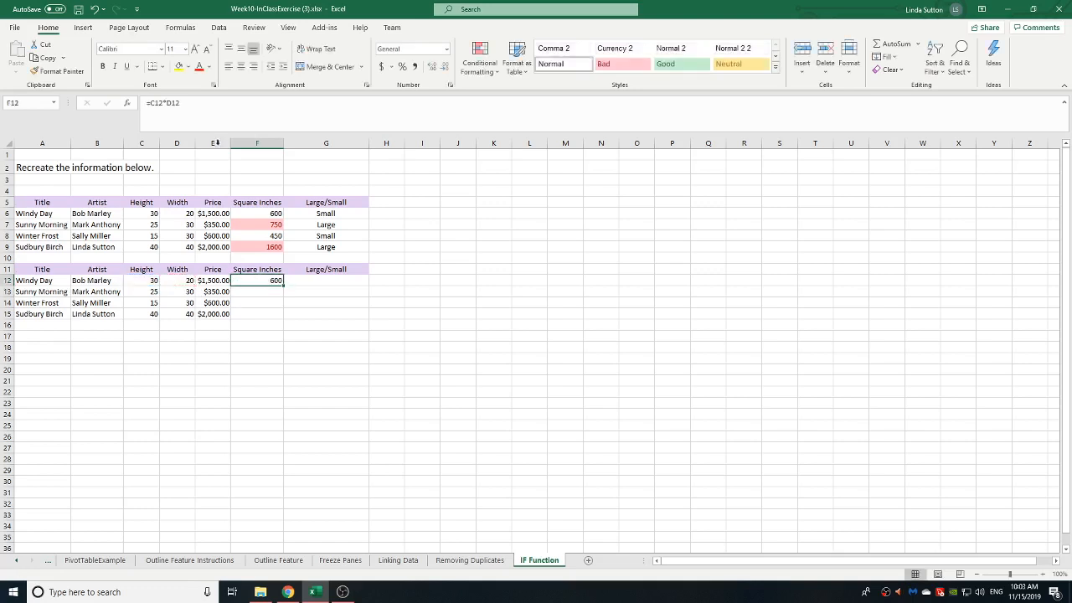
{"action": "left_click", "coordinate": [169, 102]}
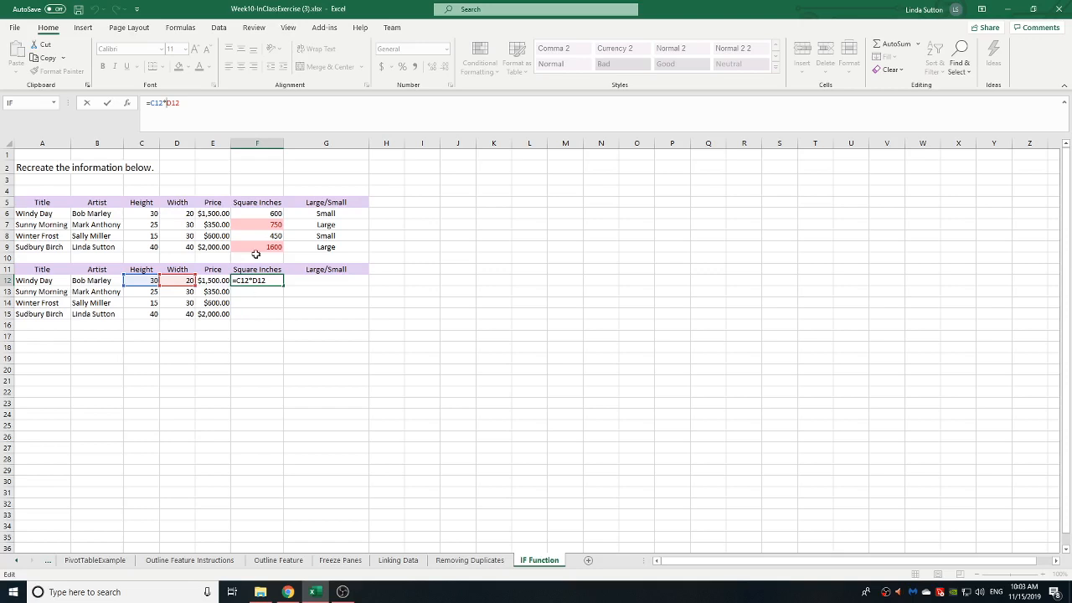
{"action": "left_click", "coordinate": [107, 103]}
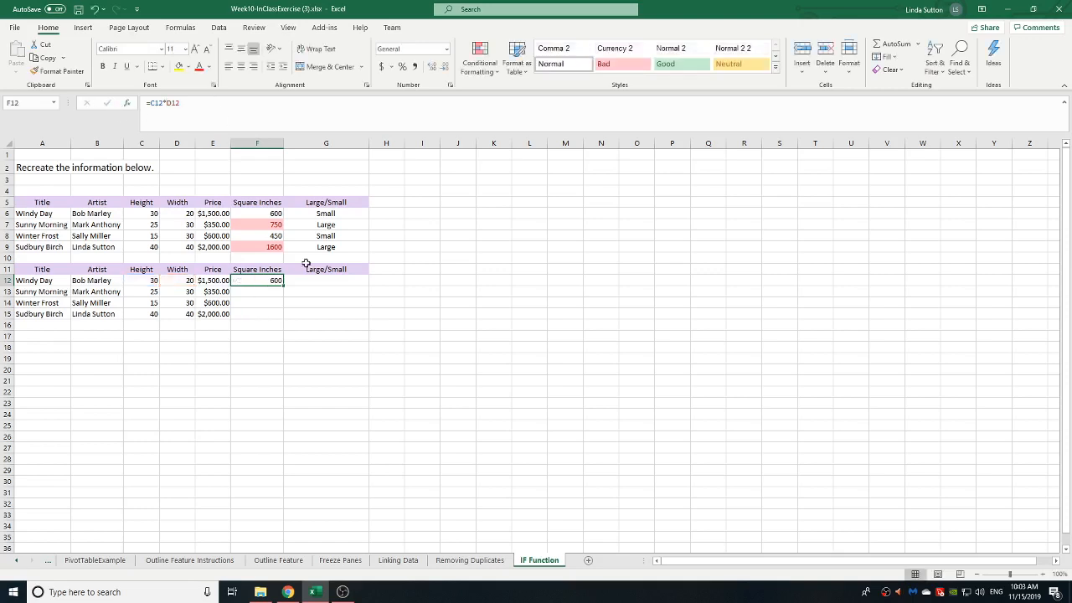
{"action": "left_click_drag", "start_coordinate": [283, 285], "coordinate": [286, 321]}
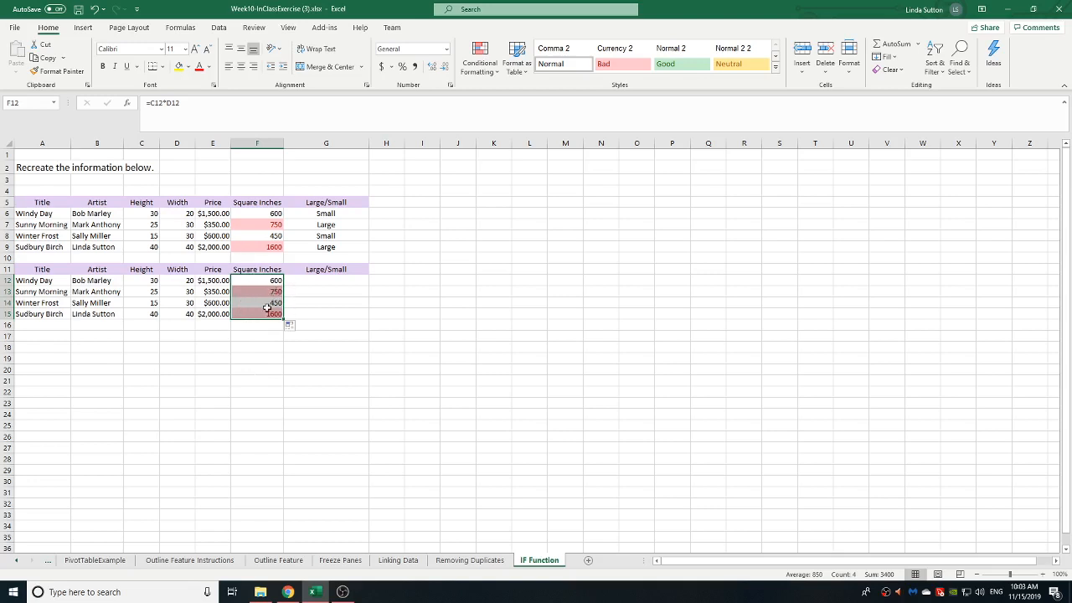
{"action": "left_click", "coordinate": [241, 347]}
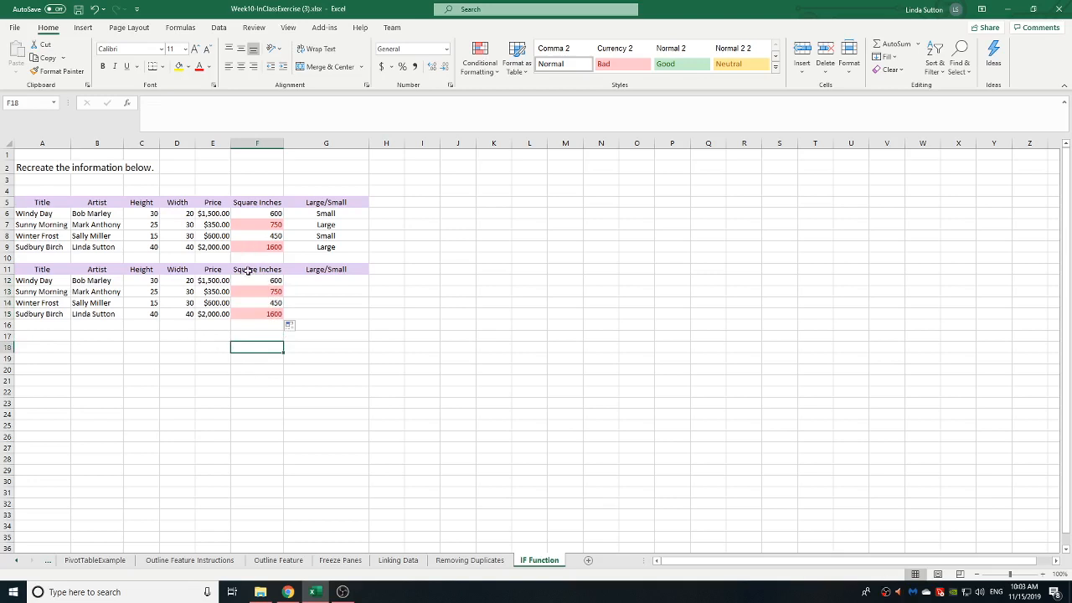
Enter =IF(F12<700,"Small","Large") in G12 and fill it down through G15
{"action": "left_click", "coordinate": [303, 280]}
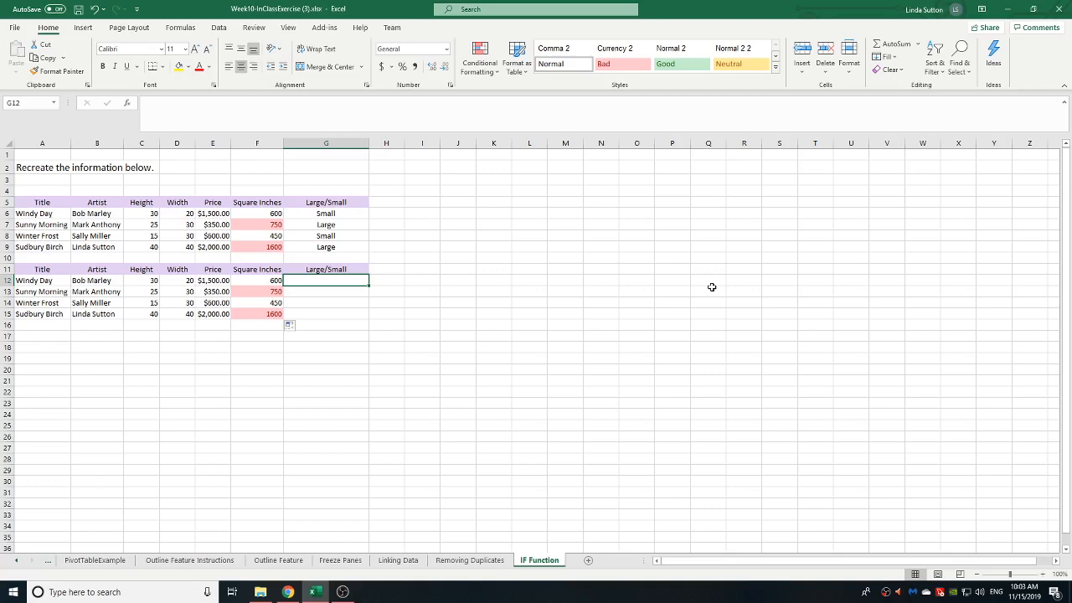
{"action": "type", "text": "="}
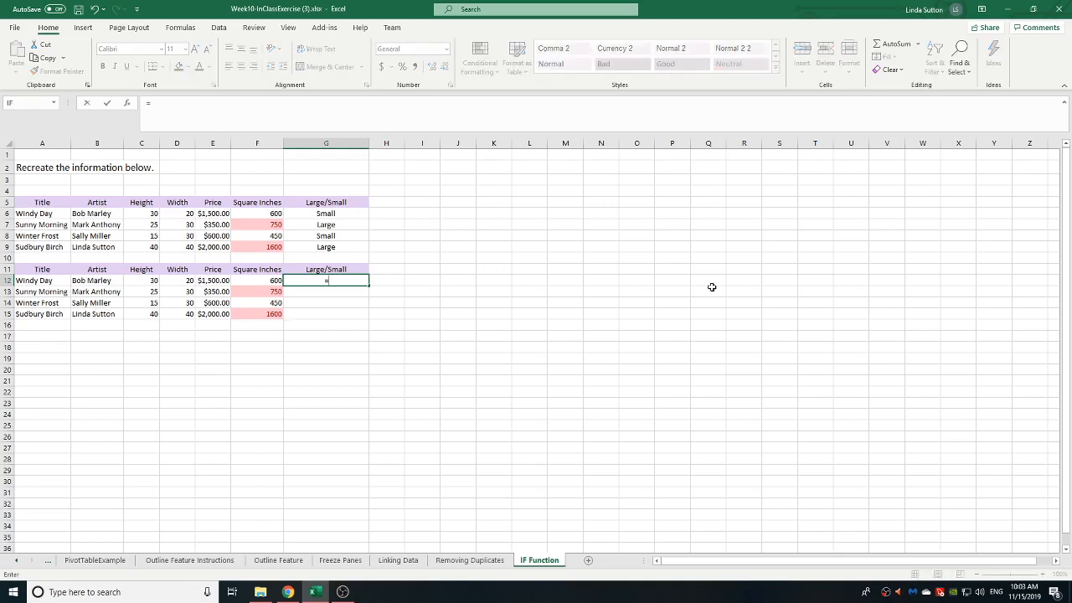
{"action": "type", "text": "i"}
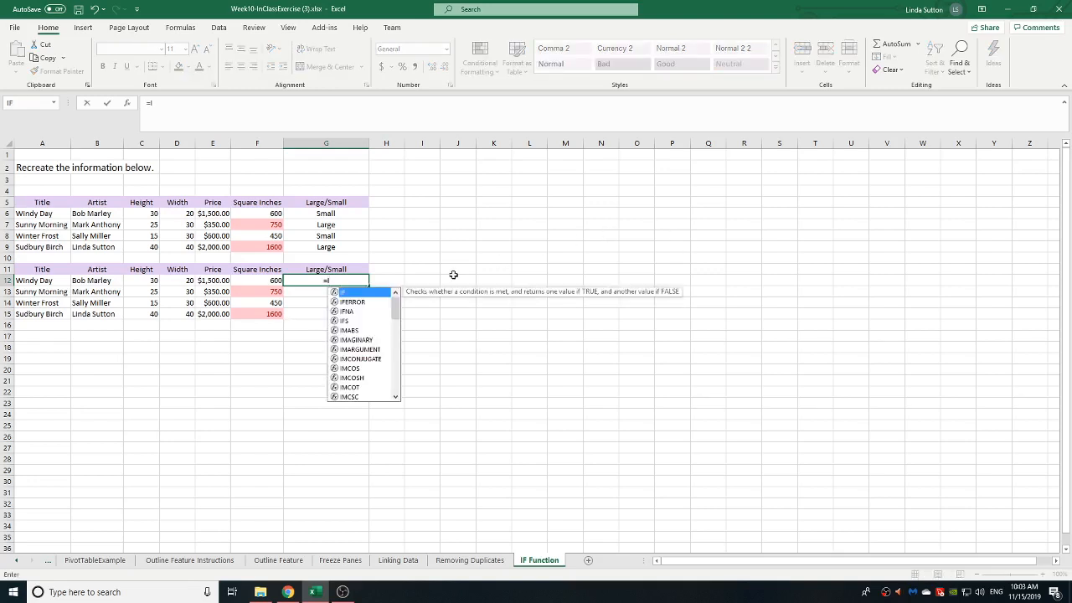
{"action": "double_click", "coordinate": [368, 291]}
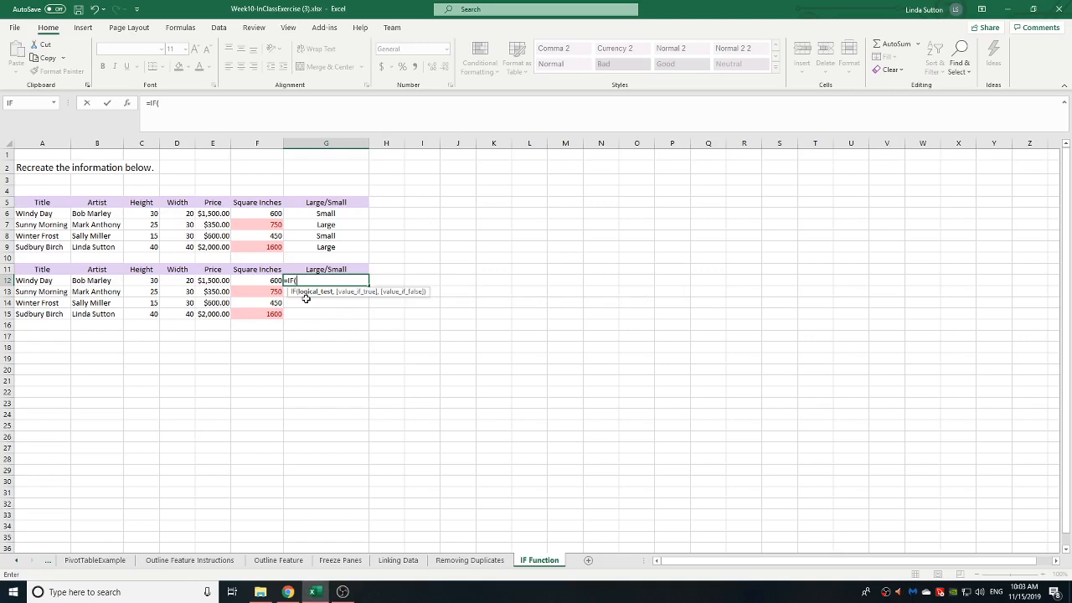
{"action": "left_click", "coordinate": [265, 280]}
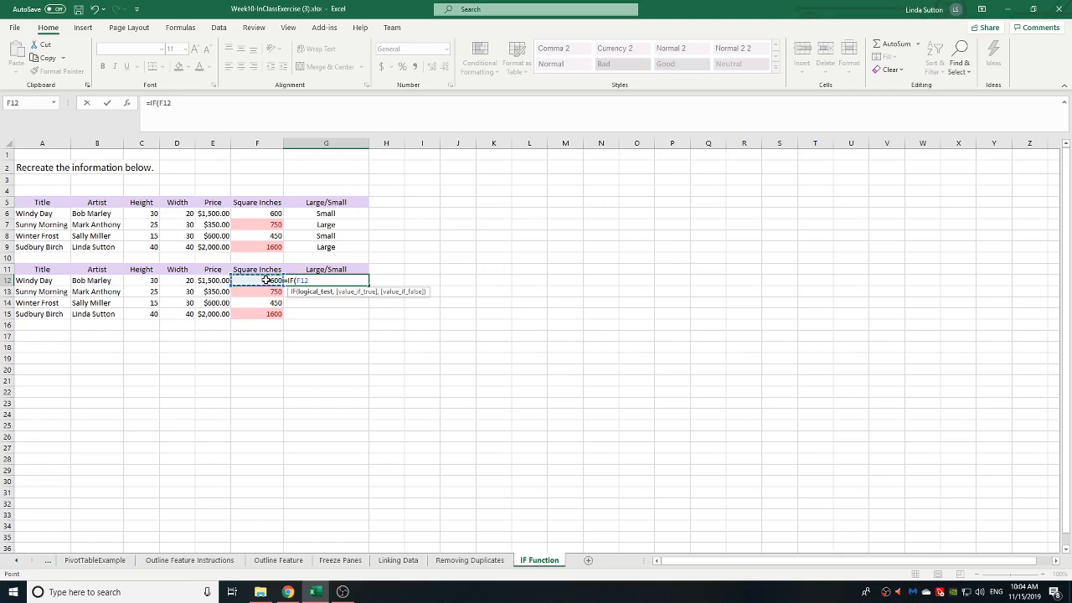
{"action": "type", "text": "<700,"}
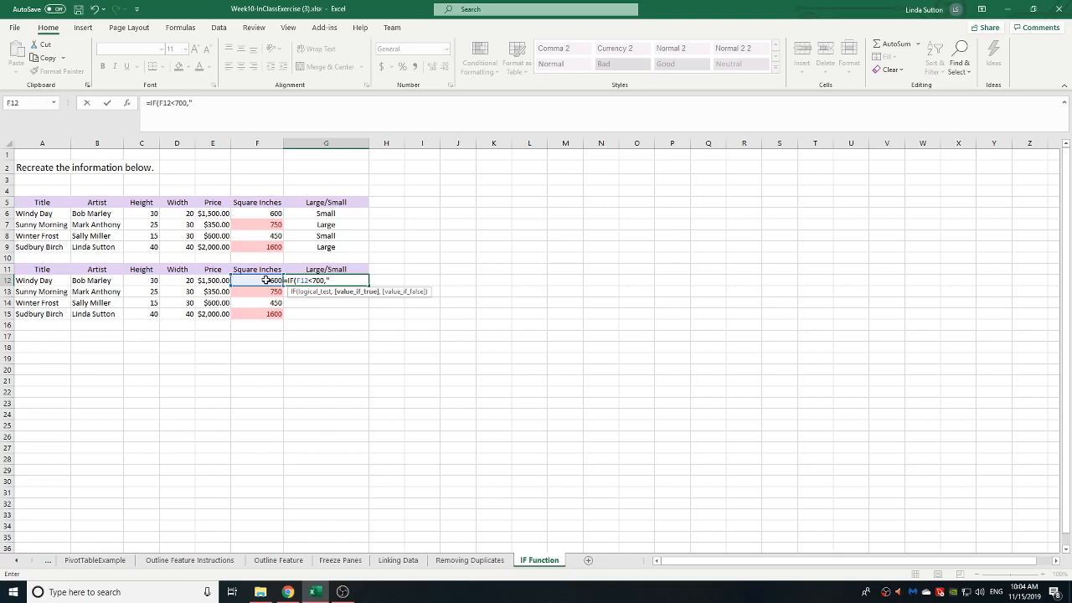
{"action": "type", "text": "Small"}
{"action": "type", "text": "\","}
{"action": "type", "text": "\""}
{"action": "type", "text": ",\"Large"}
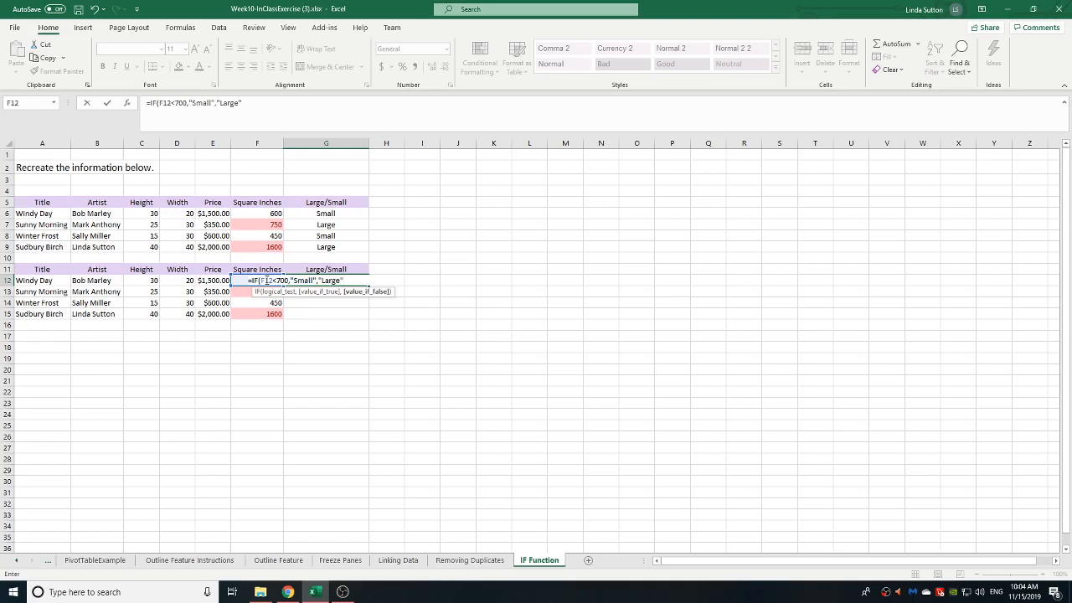
{"action": "type", "text": "\")"}
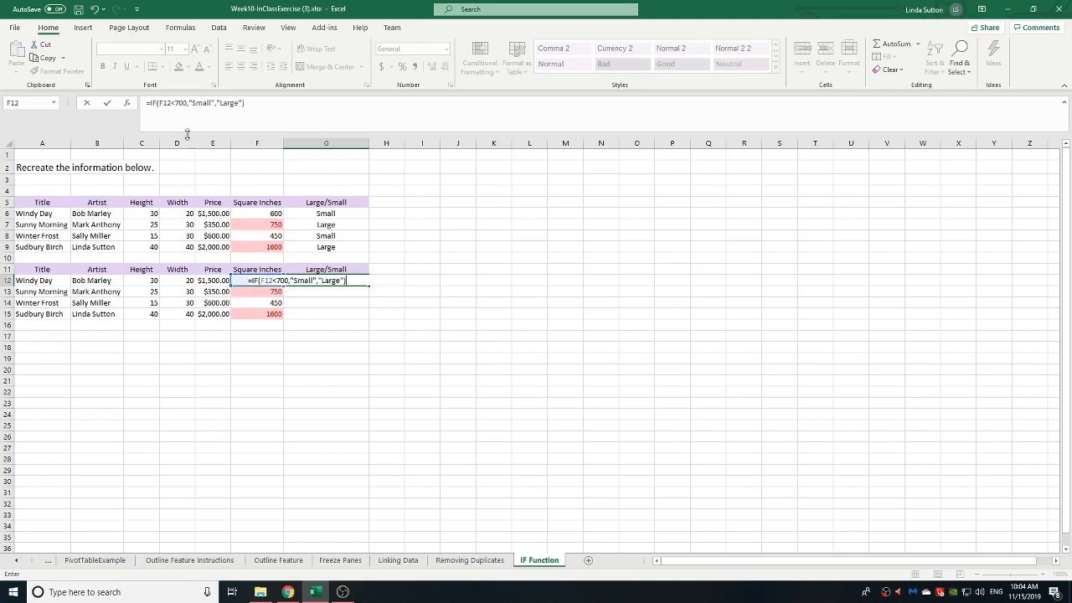
{"action": "left_click", "coordinate": [107, 103]}
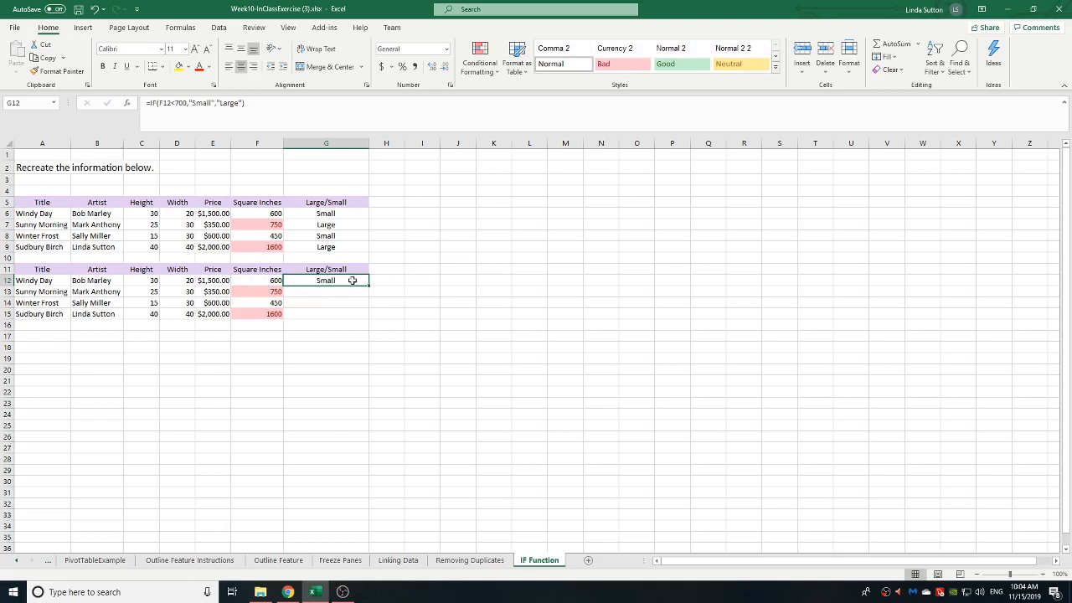
{"action": "left_click_drag", "start_coordinate": [367, 286], "coordinate": [366, 317]}
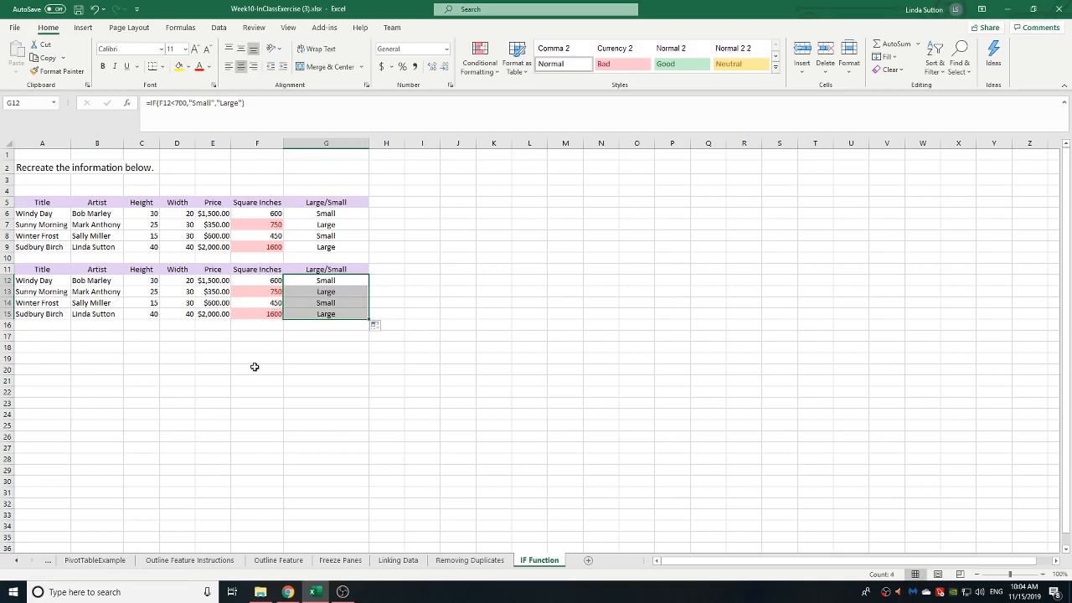
Test the IF formula by overwriting Winter Frost's square inches in F14 with 700
{"action": "left_click", "coordinate": [260, 302]}
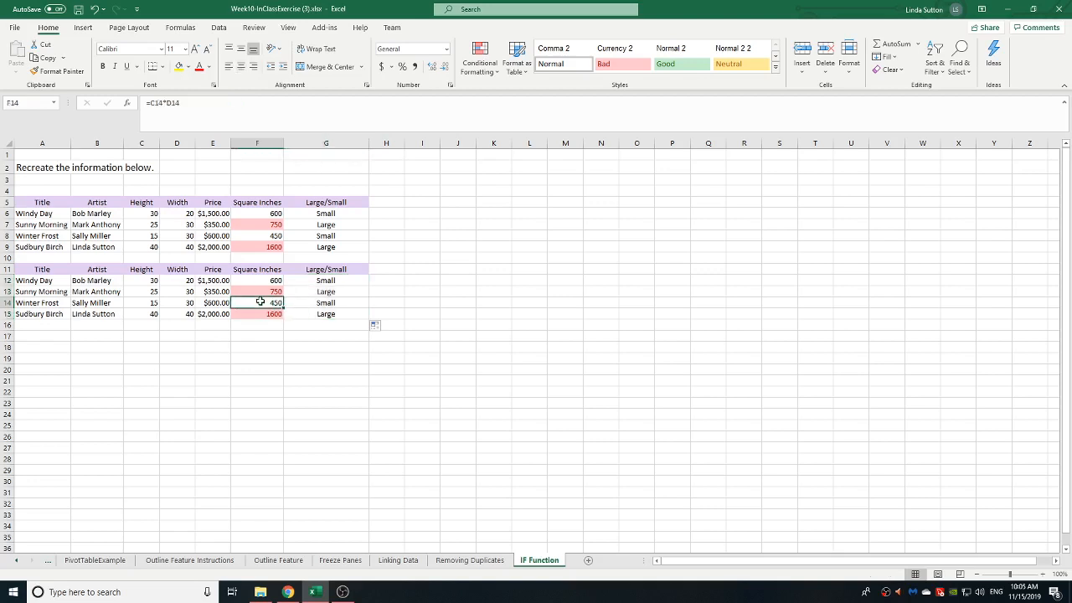
{"action": "type", "text": "7"}
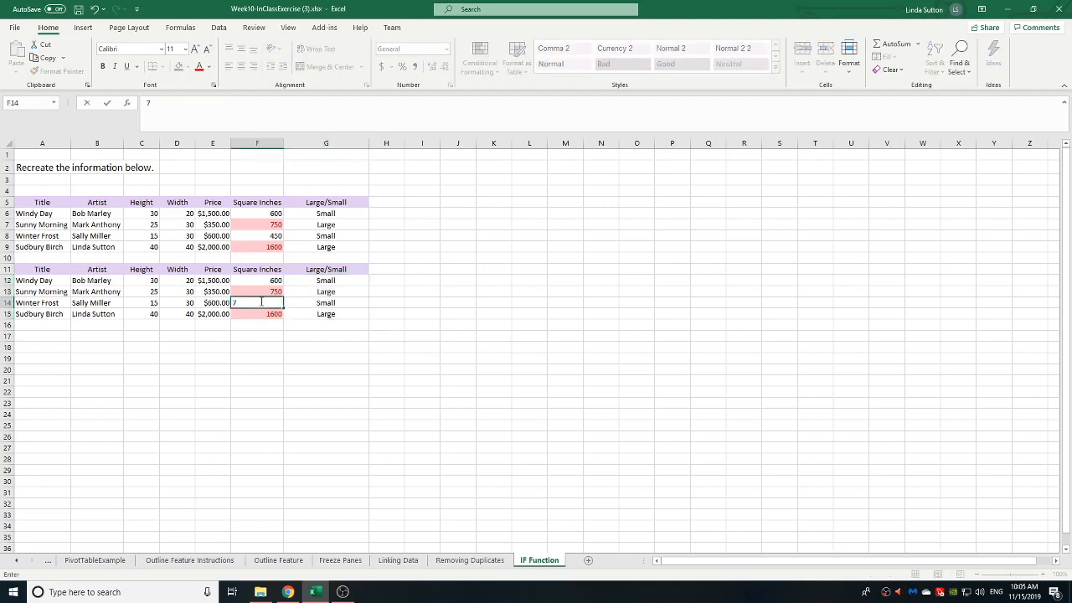
{"action": "type", "text": "00"}
{"action": "left_click", "coordinate": [260, 314]}
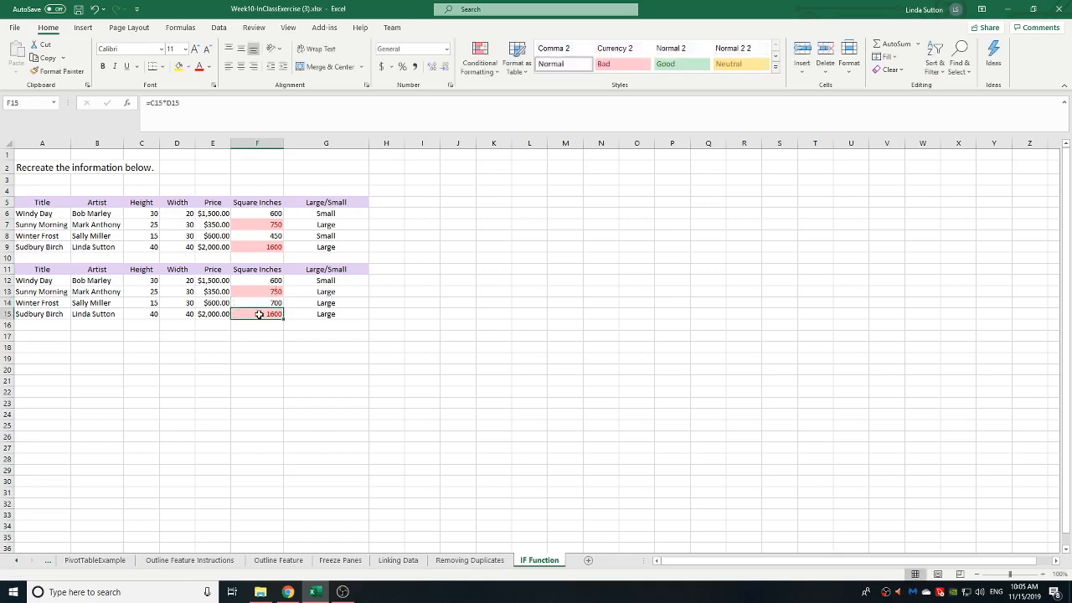
Test the IF formula just below the threshold by setting F14 to 699
{"action": "left_click", "coordinate": [270, 303]}
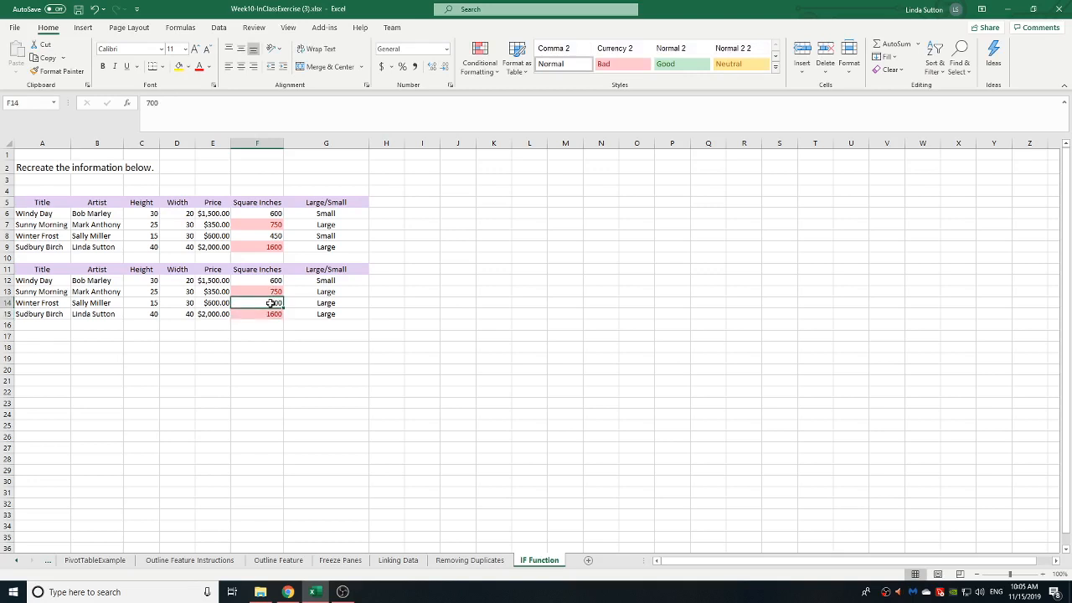
{"action": "type", "text": "699"}
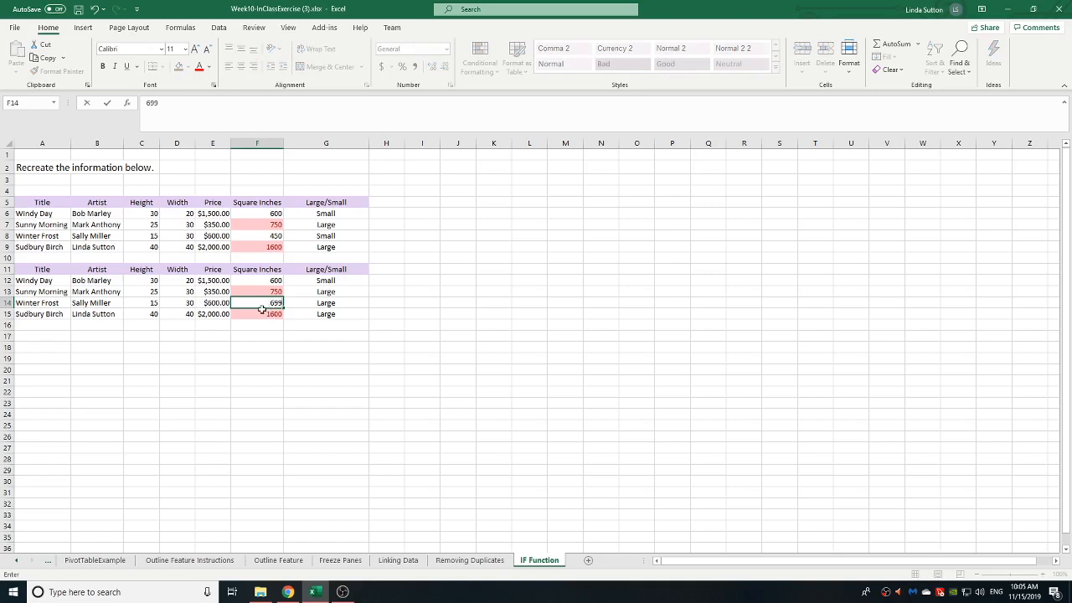
{"action": "left_click", "coordinate": [261, 311]}
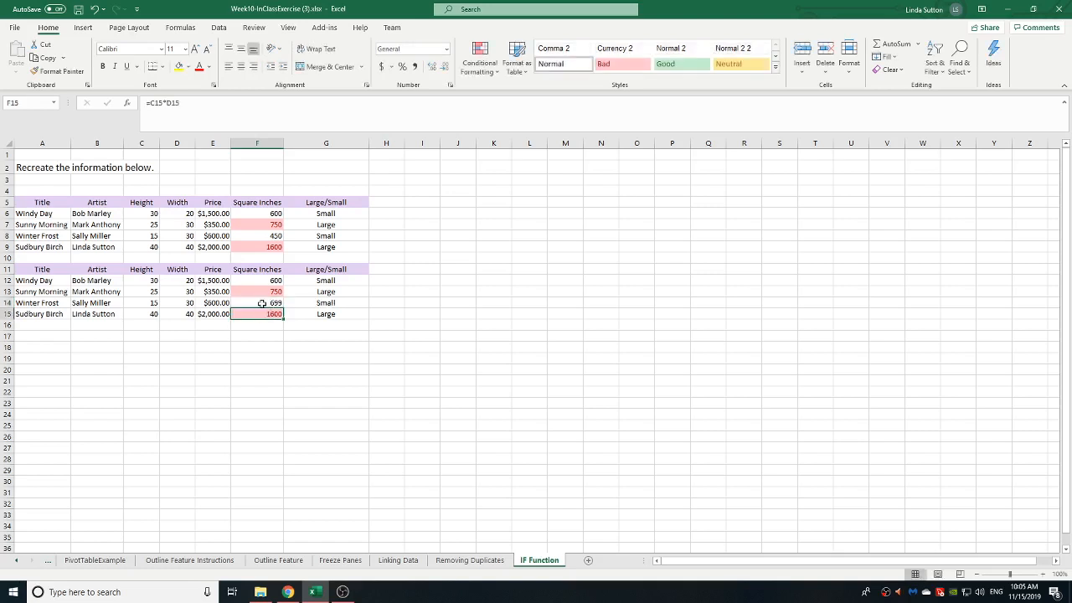
Restore the square inches formula in F14 by filling F12 down through F15
{"action": "left_click", "coordinate": [262, 304]}
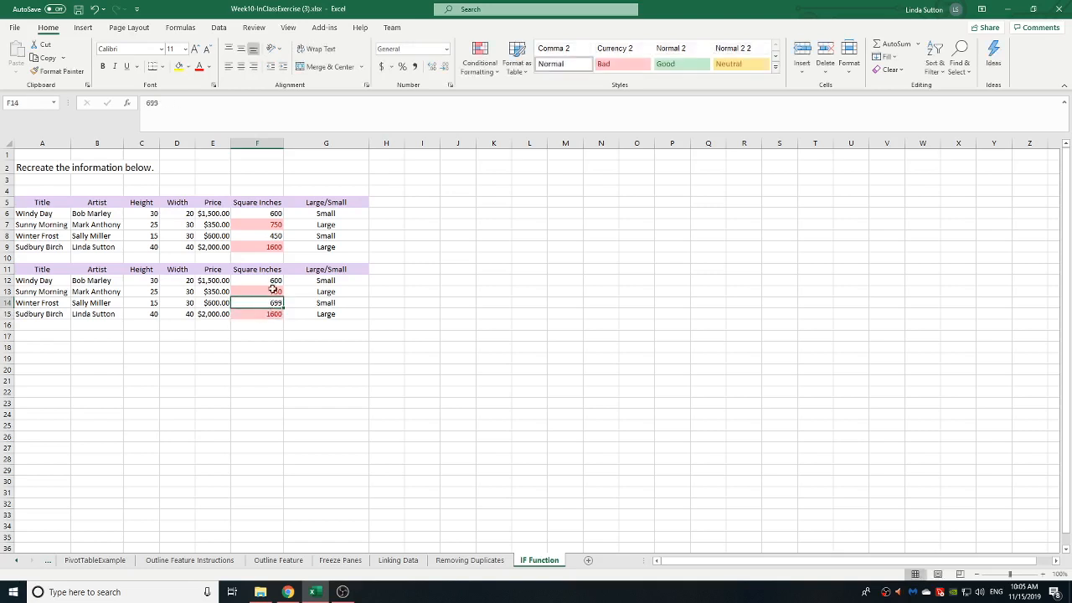
{"action": "left_click", "coordinate": [274, 290]}
{"action": "left_click", "coordinate": [280, 282]}
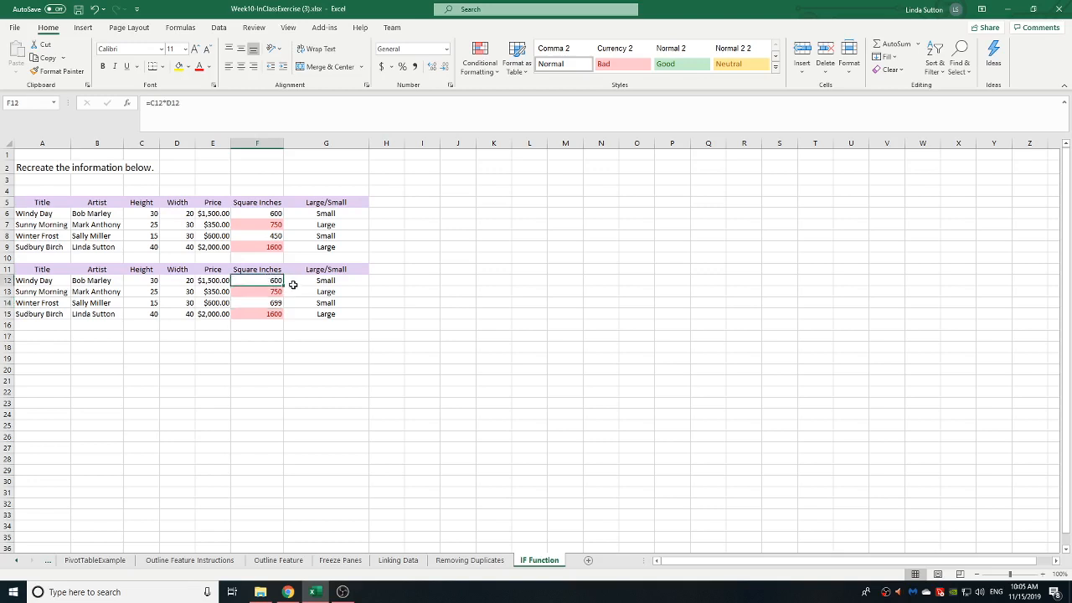
{"action": "left_click_drag", "start_coordinate": [284, 284], "coordinate": [287, 320]}
{"action": "left_click", "coordinate": [216, 370]}
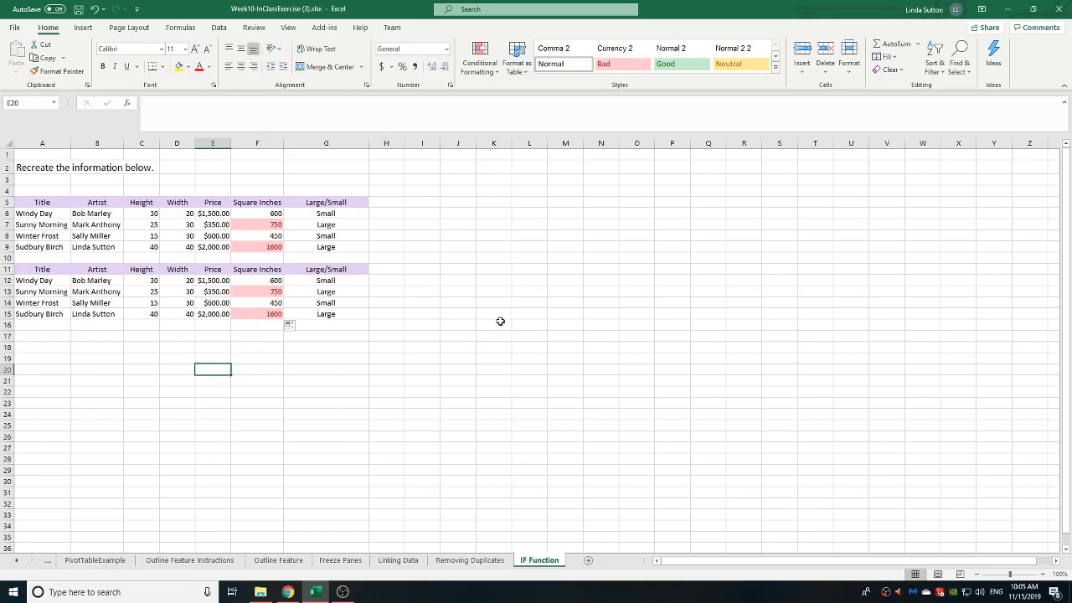
{"action": "left_click", "coordinate": [325, 281]}
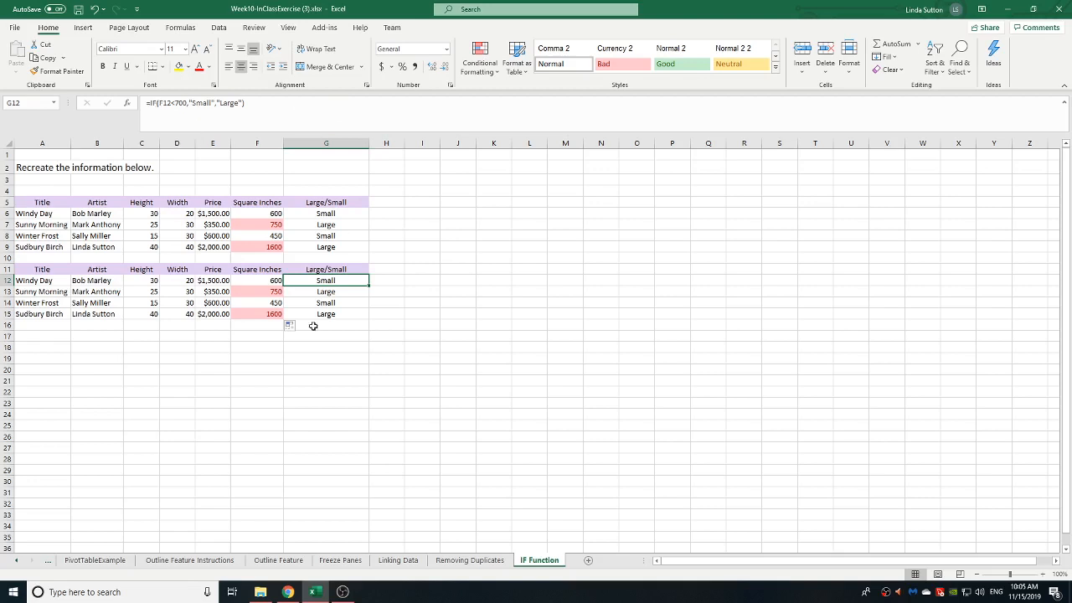
{"action": "left_click", "coordinate": [206, 335]}
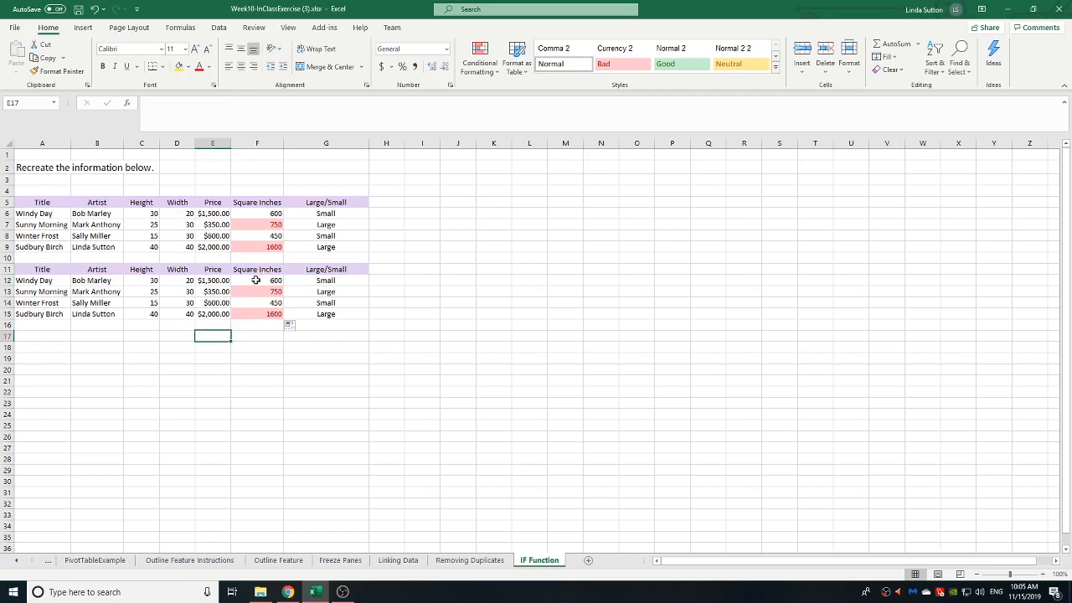
Open the Conditional Formatting Rules Manager for the square inches in F12:F15 to inspect their rule
{"action": "left_click_drag", "start_coordinate": [255, 279], "coordinate": [252, 313]}
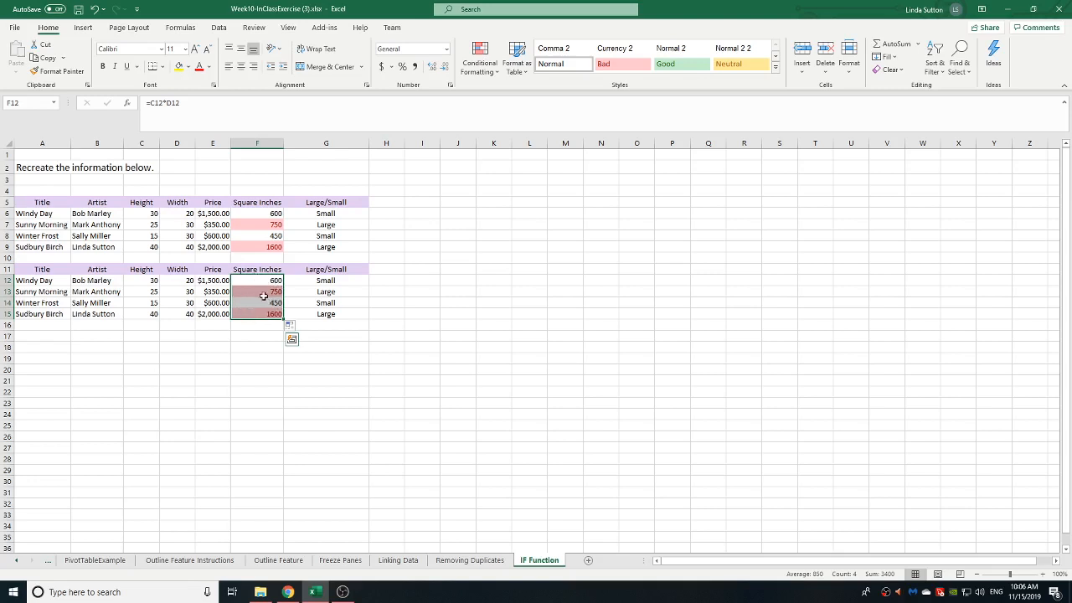
{"action": "left_click", "coordinate": [495, 73]}
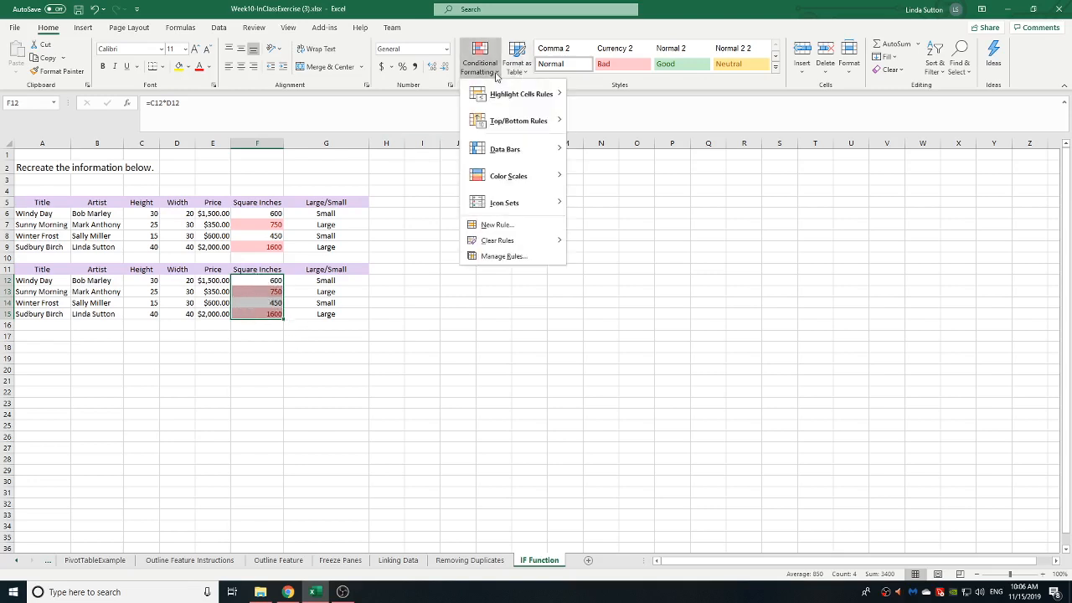
{"action": "left_click", "coordinate": [545, 262]}
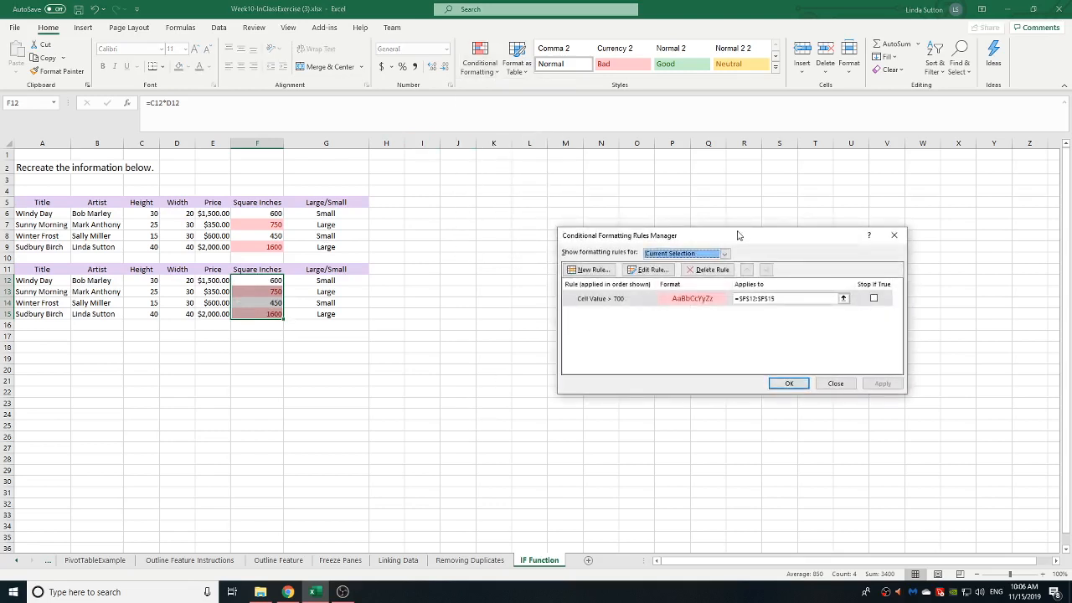
Delete the Cell Value > 700 conditional formatting rule from the square inches in F12:F15
{"action": "left_click_drag", "start_coordinate": [739, 234], "coordinate": [633, 204]}
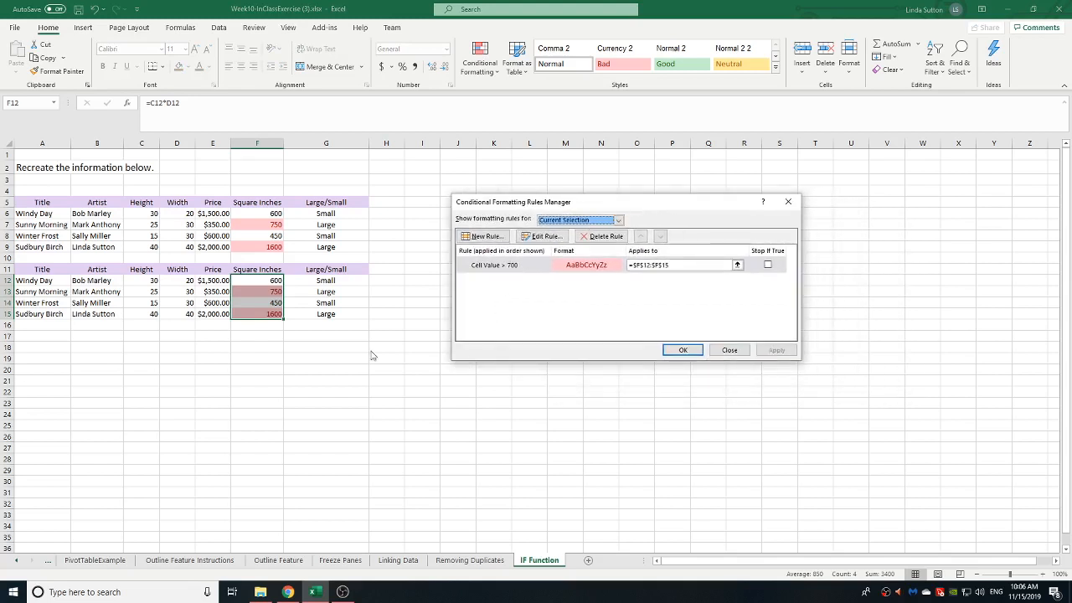
{"action": "left_click", "coordinate": [527, 266]}
{"action": "left_click", "coordinate": [596, 236]}
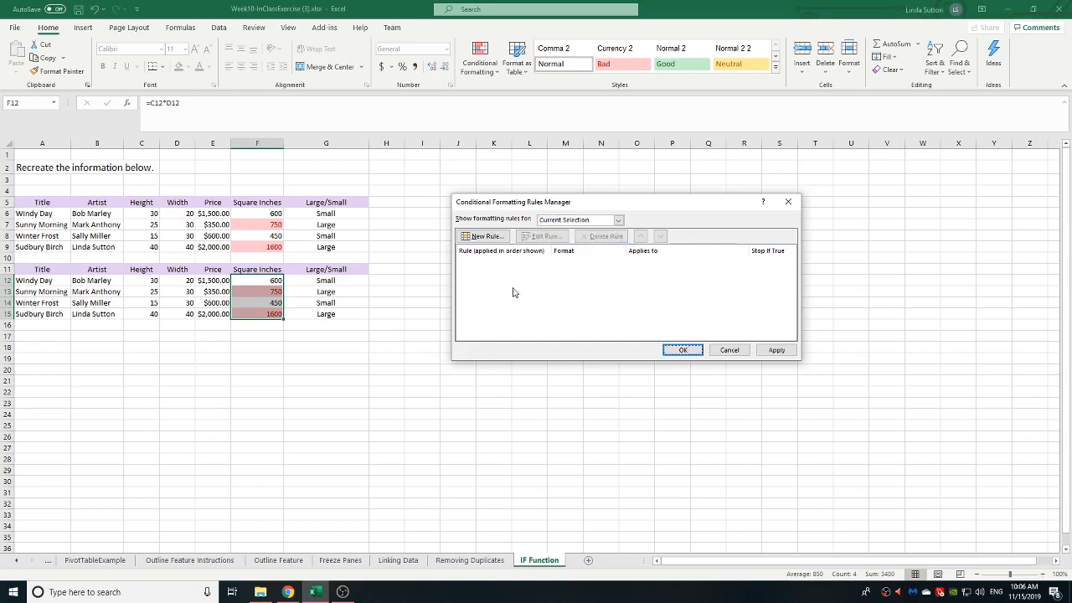
{"action": "left_click", "coordinate": [683, 350]}
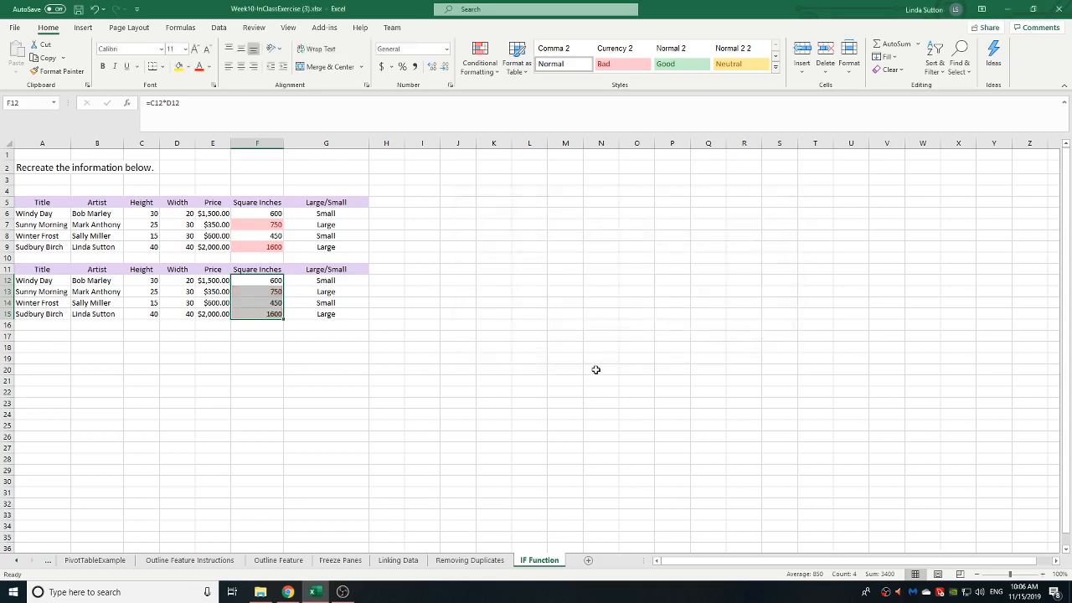
{"action": "left_click", "coordinate": [314, 399]}
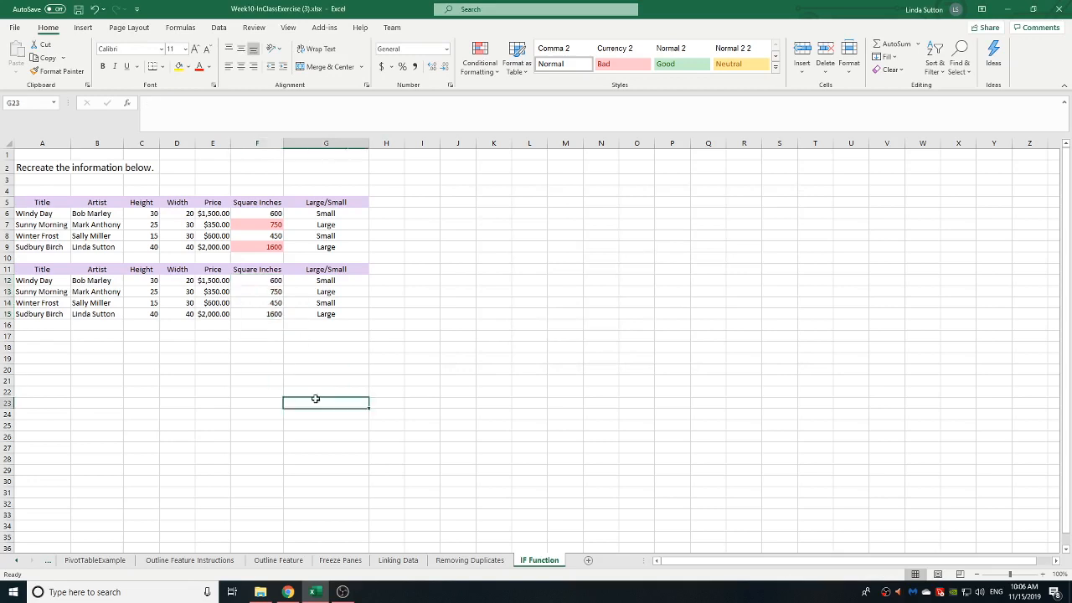
Highlight values greater than 699 in F12:F15 using Light Red Fill with Dark Red Text
{"action": "left_click", "coordinate": [268, 282]}
{"action": "left_click_drag", "start_coordinate": [267, 292], "coordinate": [268, 315]}
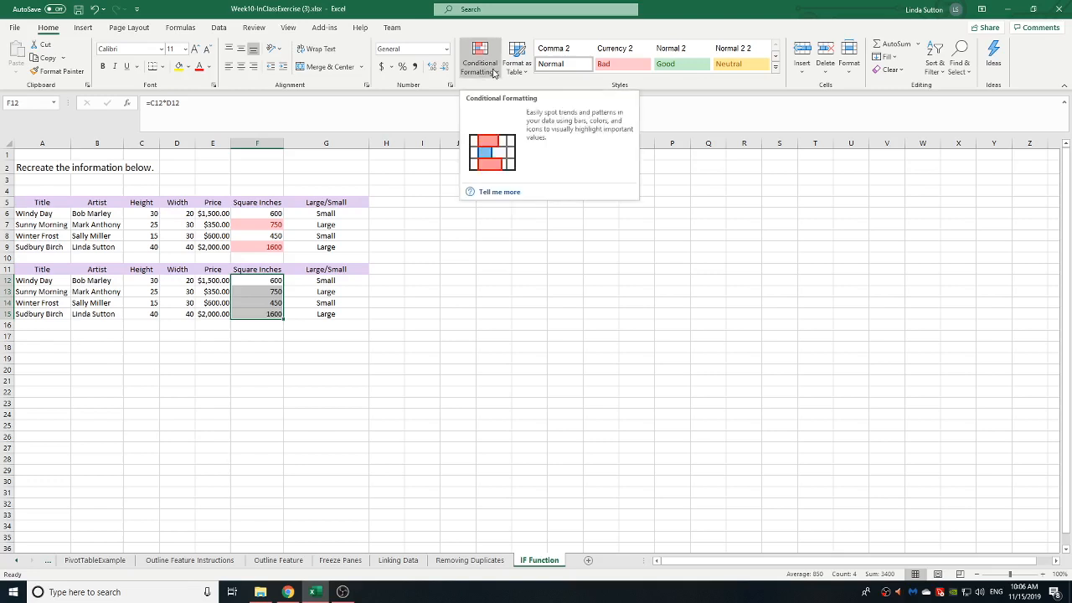
{"action": "left_click", "coordinate": [493, 73]}
{"action": "mouse_move", "coordinate": [499, 105]}
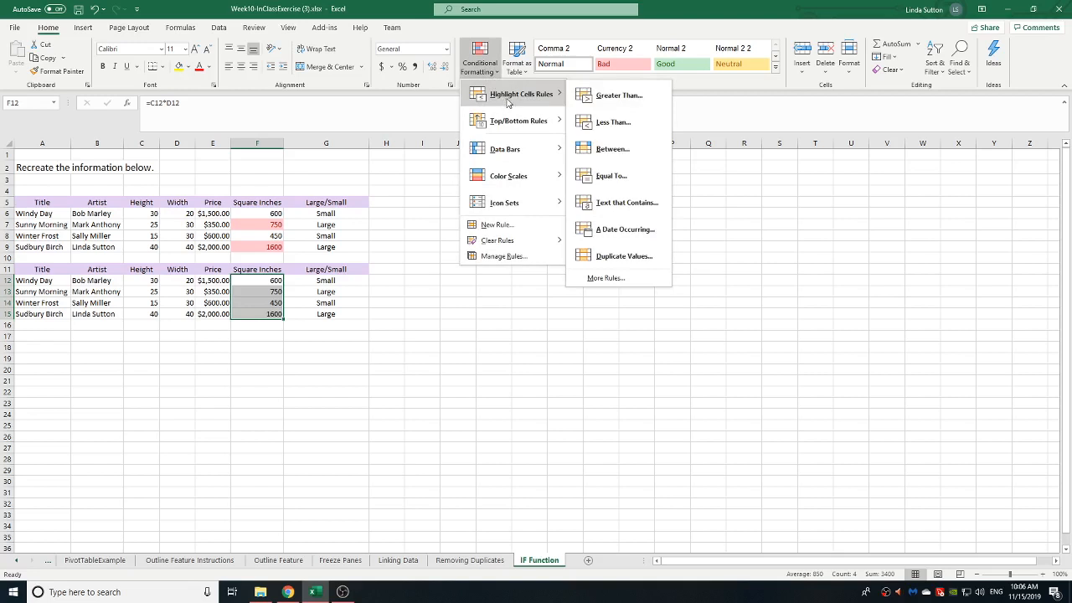
{"action": "left_click", "coordinate": [620, 95]}
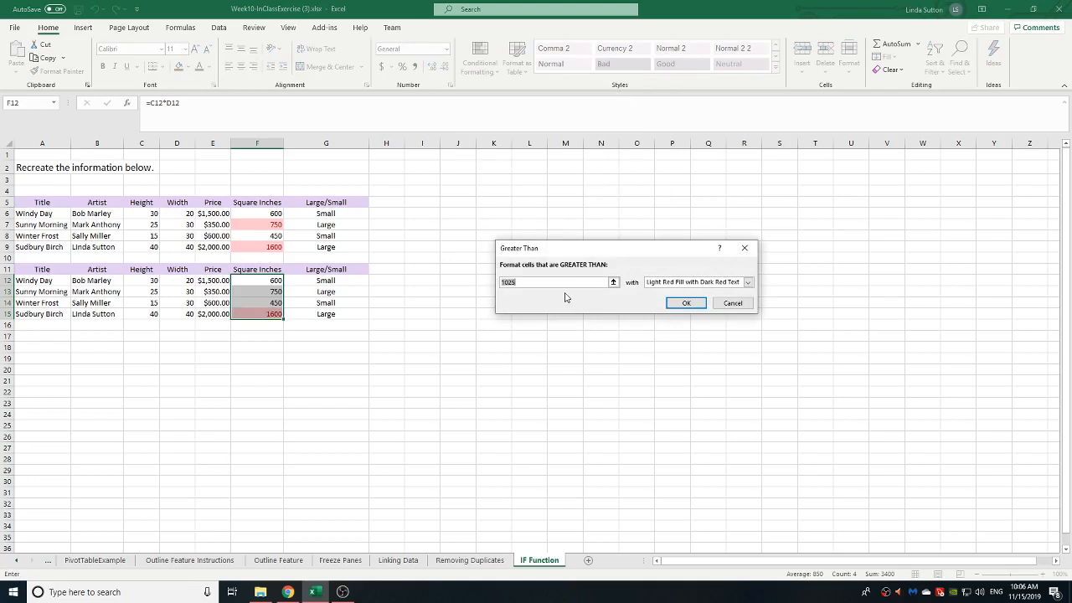
{"action": "type", "text": "6"}
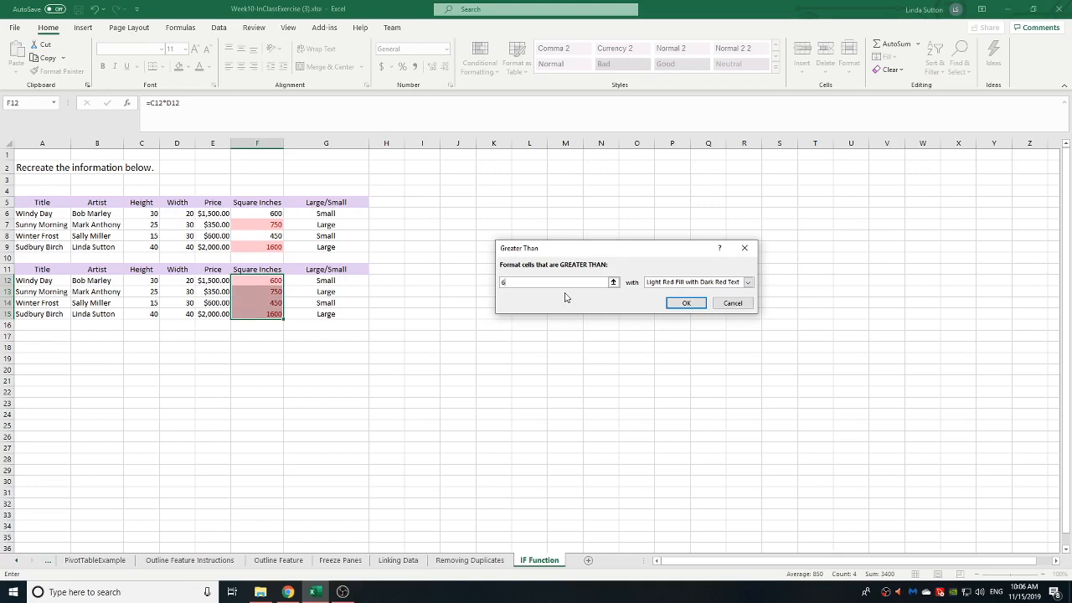
{"action": "type", "text": "99"}
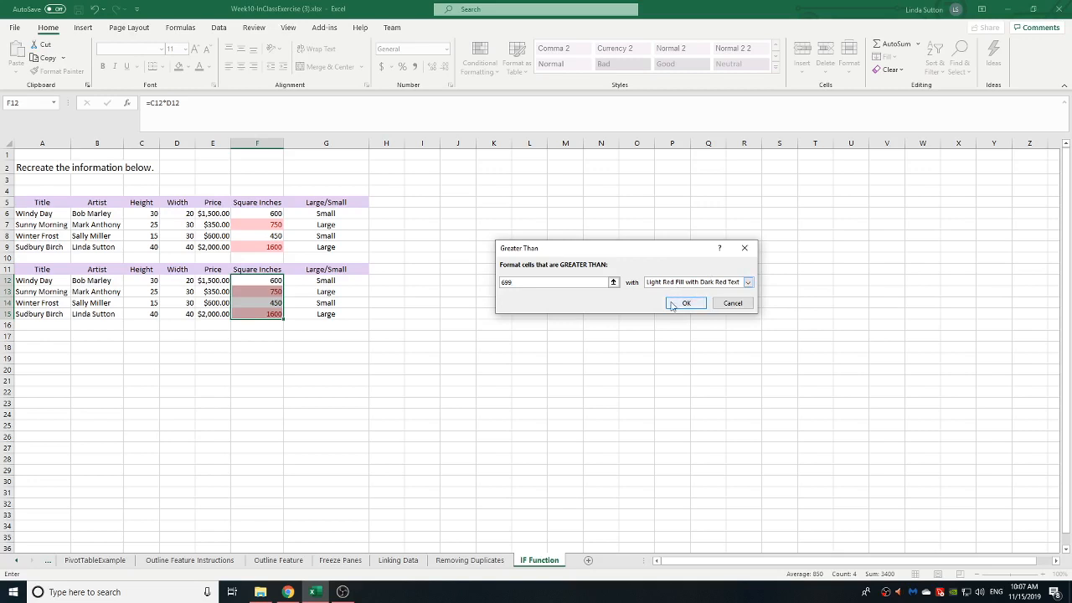
{"action": "left_click", "coordinate": [750, 283]}
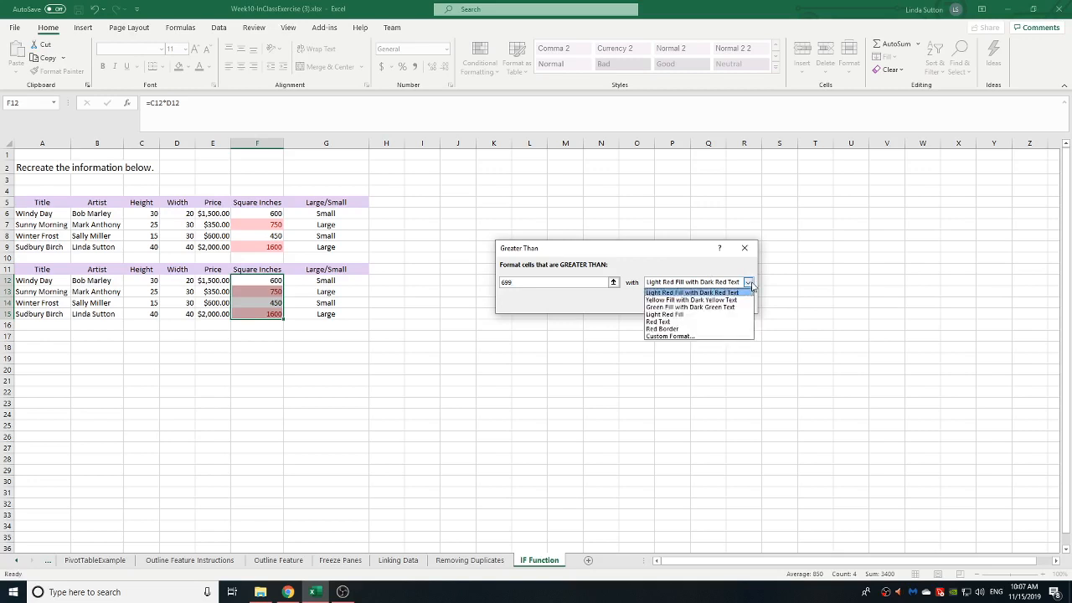
{"action": "left_click", "coordinate": [697, 293]}
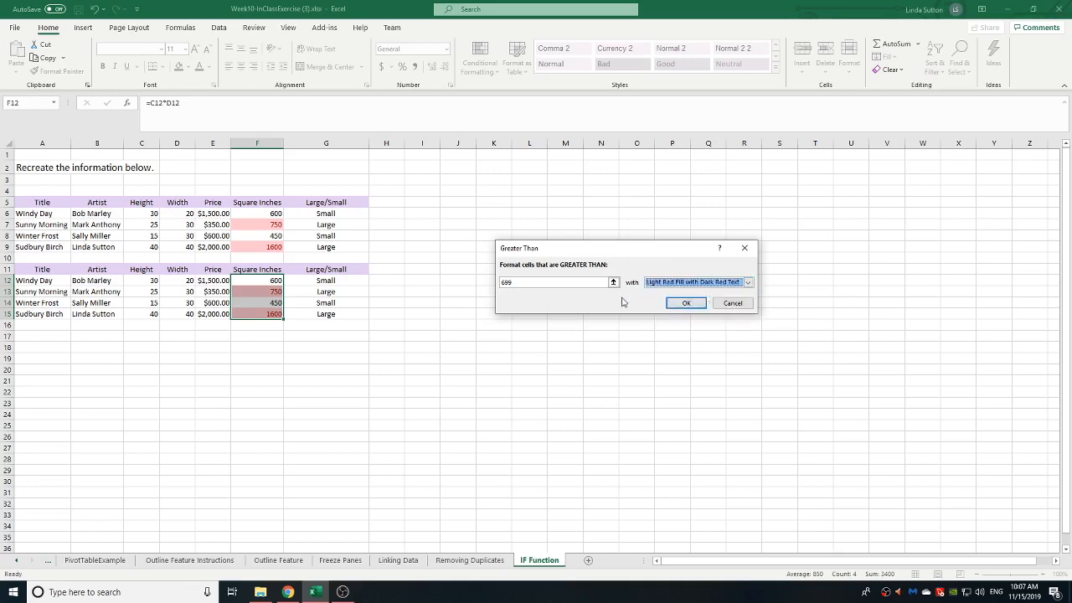
{"action": "left_click", "coordinate": [684, 306]}
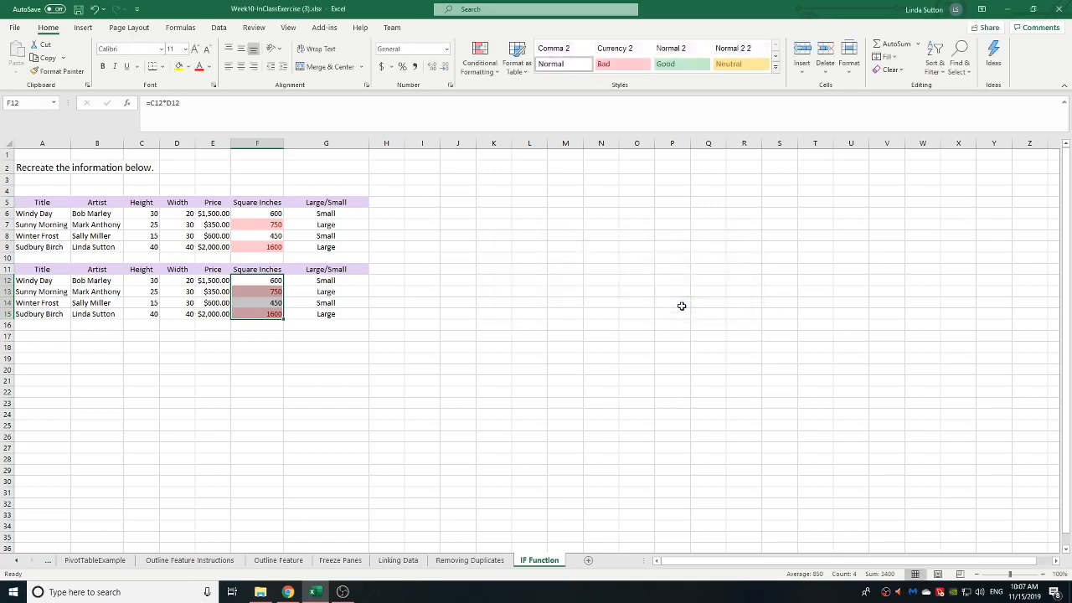
Edit the conditional formatting rule for F12:F15 to format cell values greater than or equal to 700, and apply it
{"action": "left_click", "coordinate": [493, 72]}
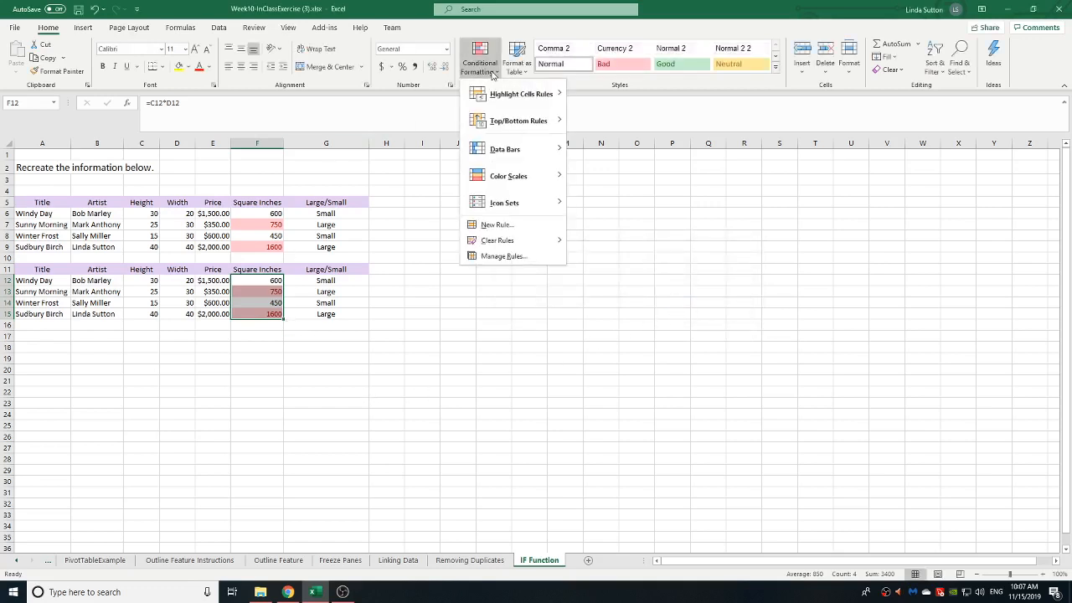
{"action": "left_click", "coordinate": [515, 256]}
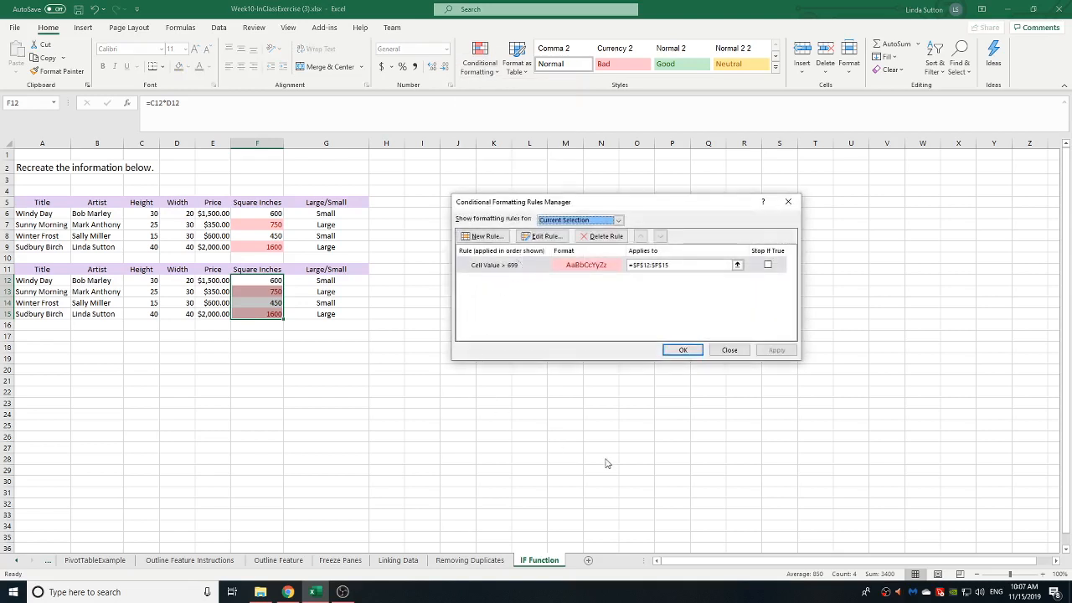
{"action": "left_click", "coordinate": [544, 237]}
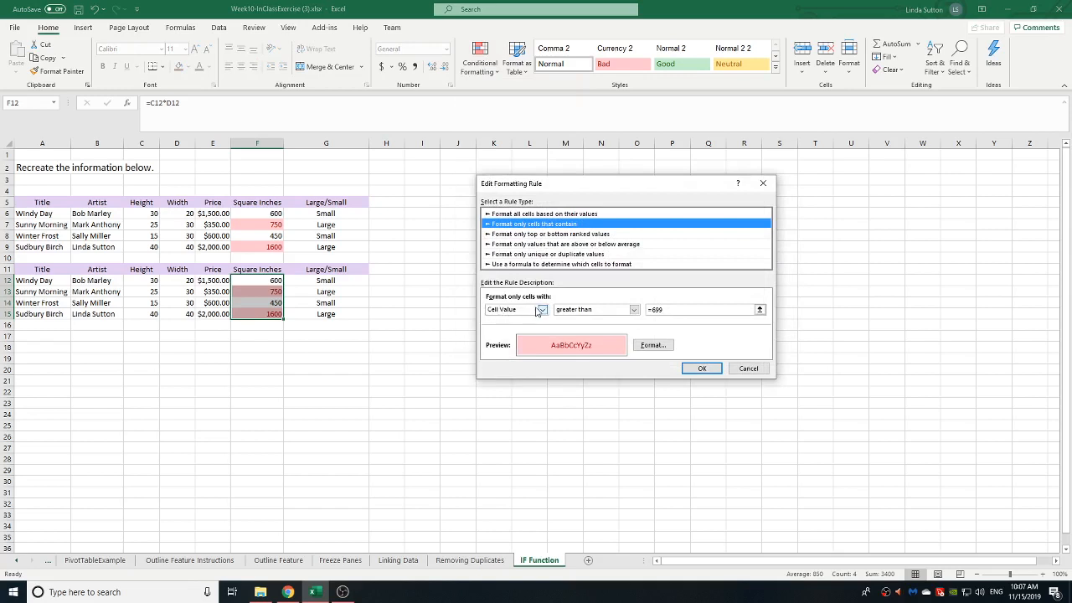
{"action": "left_click", "coordinate": [634, 309]}
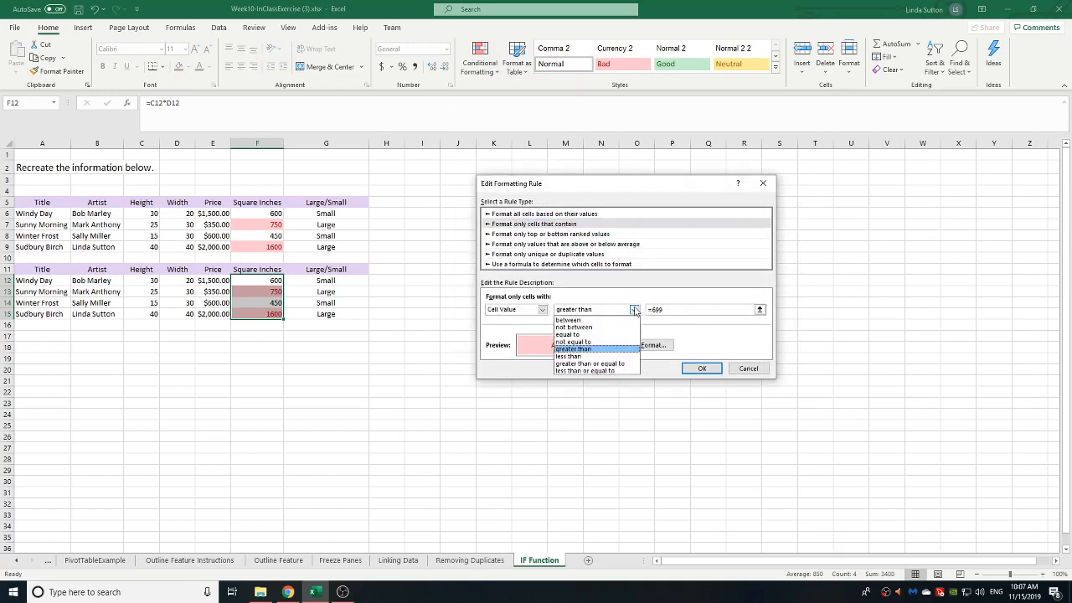
{"action": "left_click", "coordinate": [590, 365]}
{"action": "left_click", "coordinate": [658, 309]}
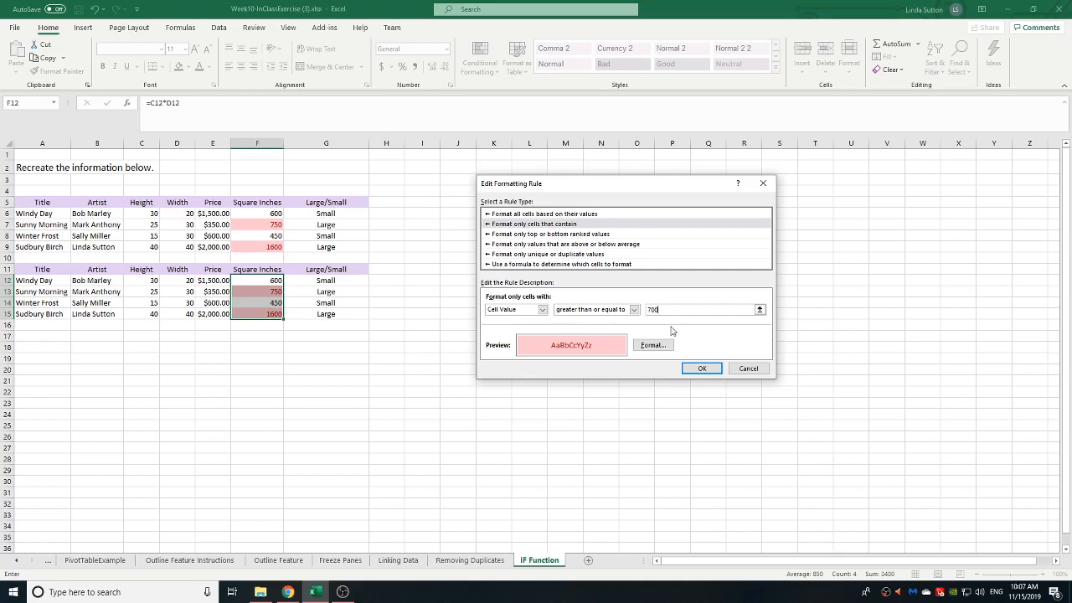
{"action": "left_click", "coordinate": [704, 371]}
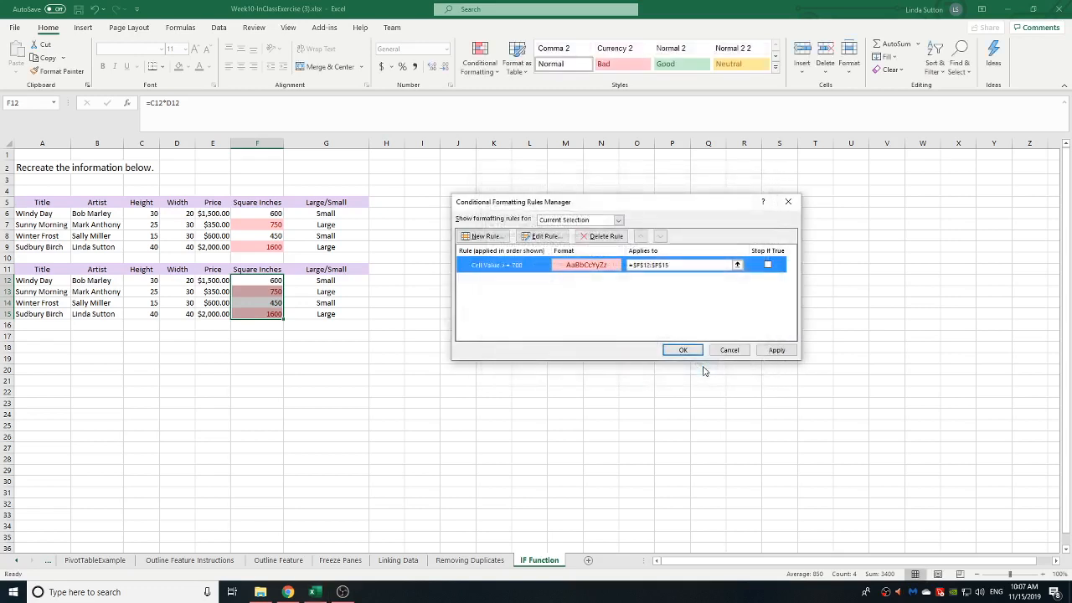
{"action": "left_click", "coordinate": [776, 350]}
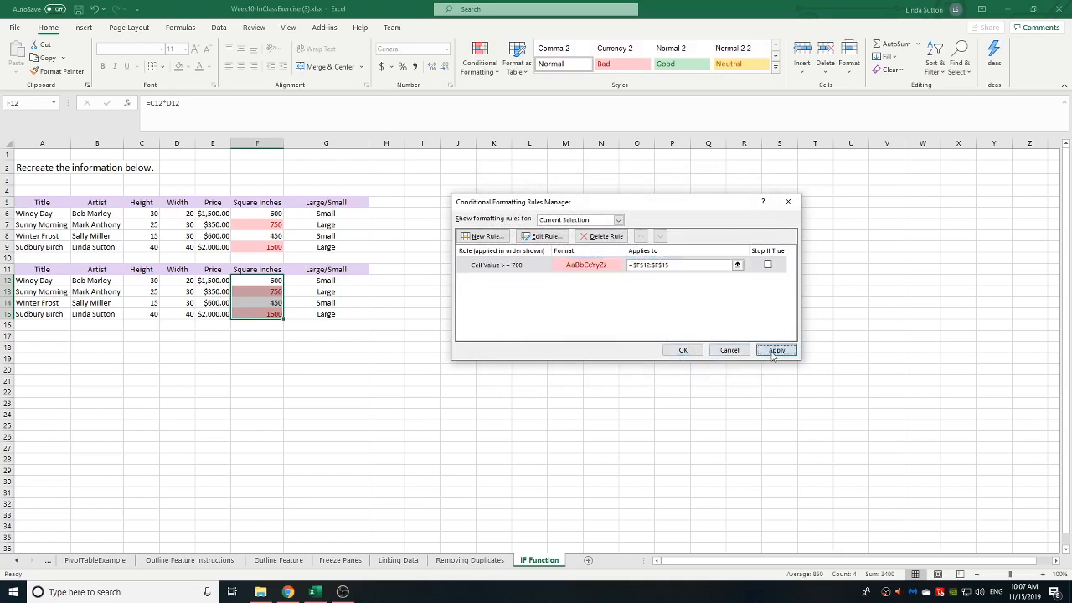
{"action": "left_click", "coordinate": [683, 350]}
{"action": "left_click", "coordinate": [309, 427]}
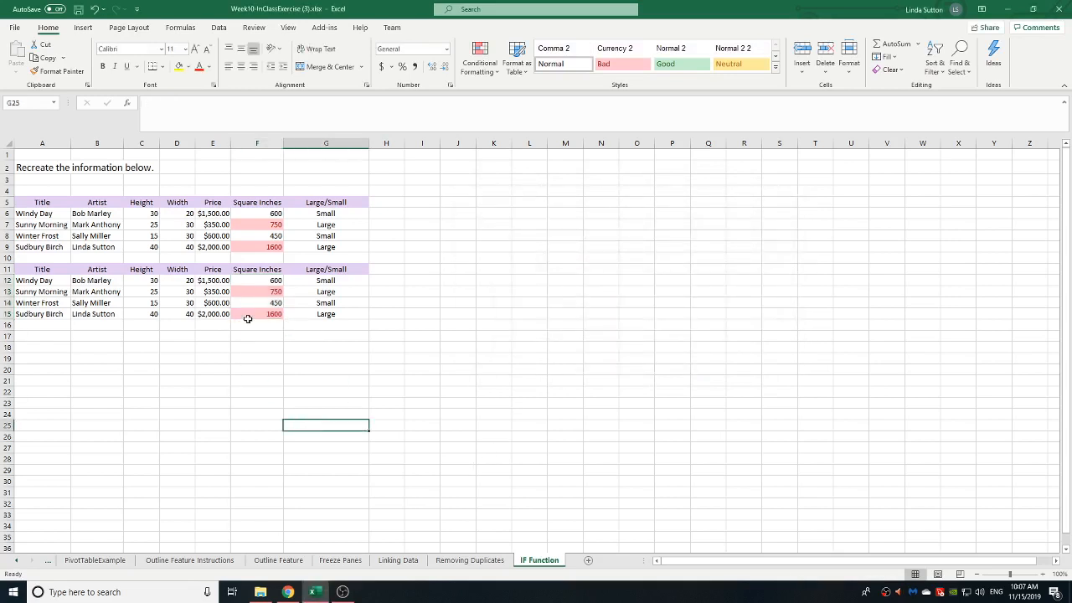
Test the highlight rule at its threshold by overwriting Winter Frost's square inches in F14 with 700
{"action": "left_click", "coordinate": [275, 303]}
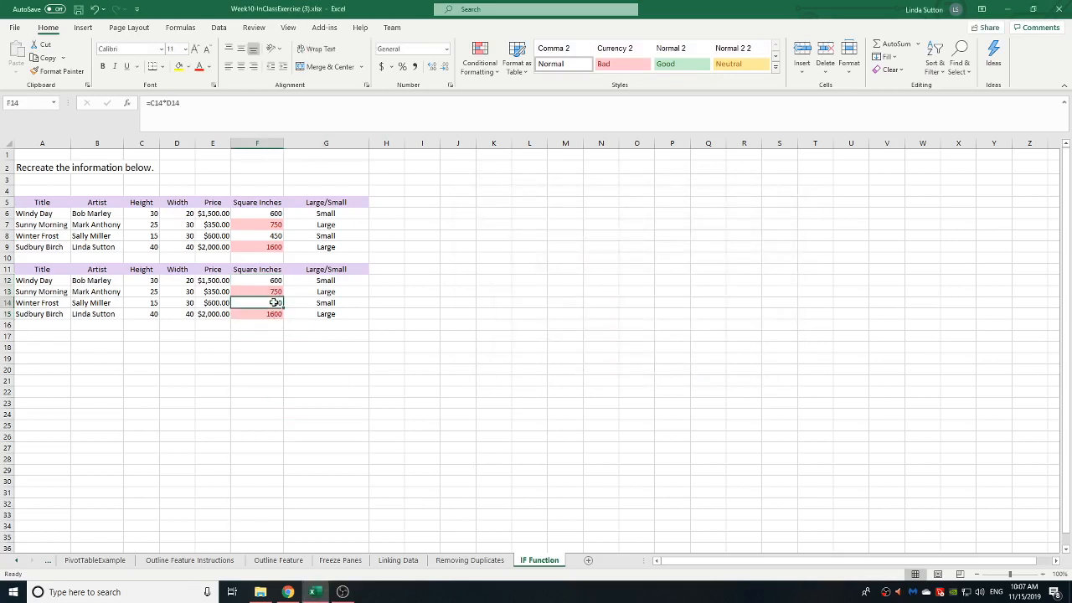
{"action": "type", "text": "7"}
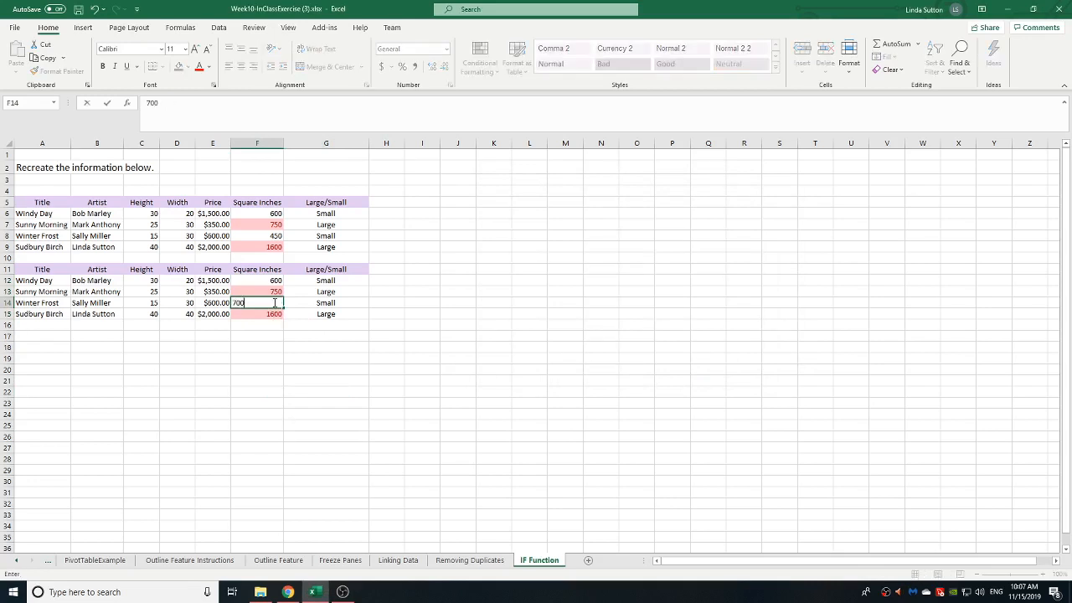
{"action": "type", "text": "00"}
{"action": "left_click", "coordinate": [264, 326]}
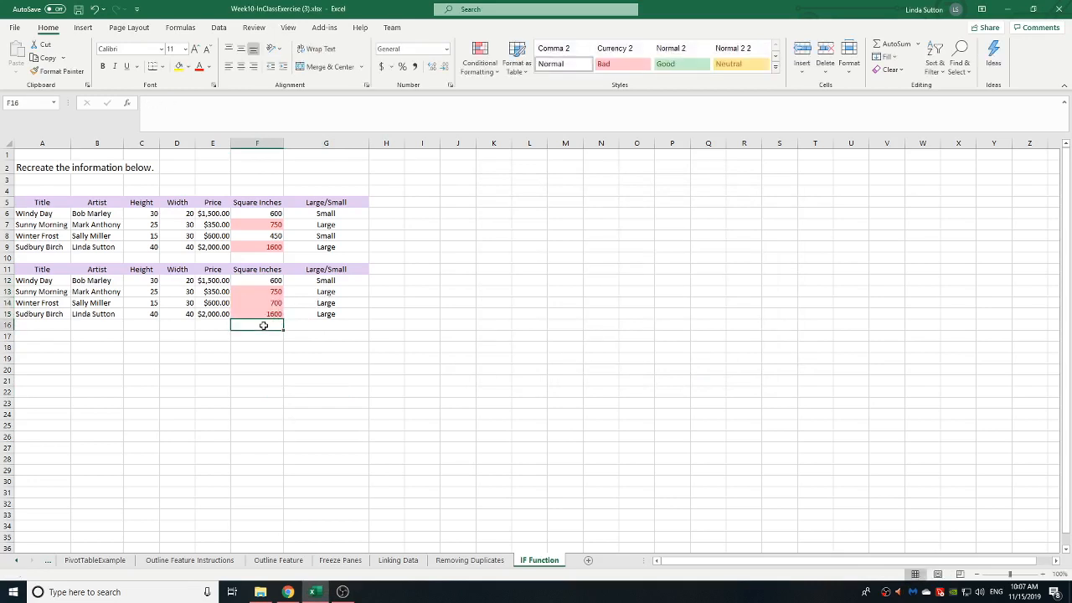
Test the highlight rule just below its threshold by setting F14 to 699
{"action": "left_click", "coordinate": [268, 303]}
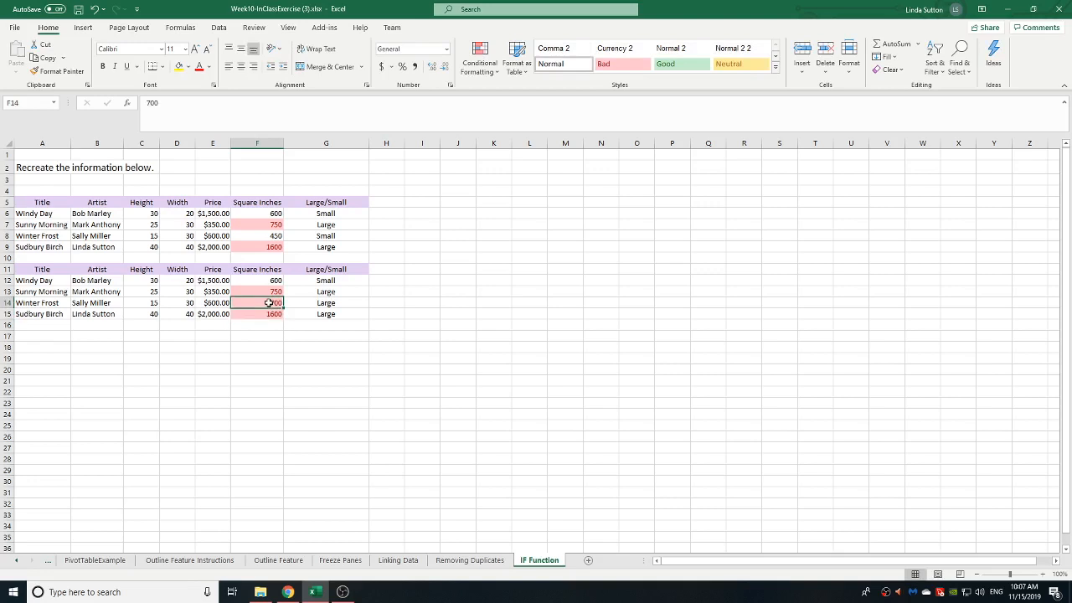
{"action": "type", "text": "699"}
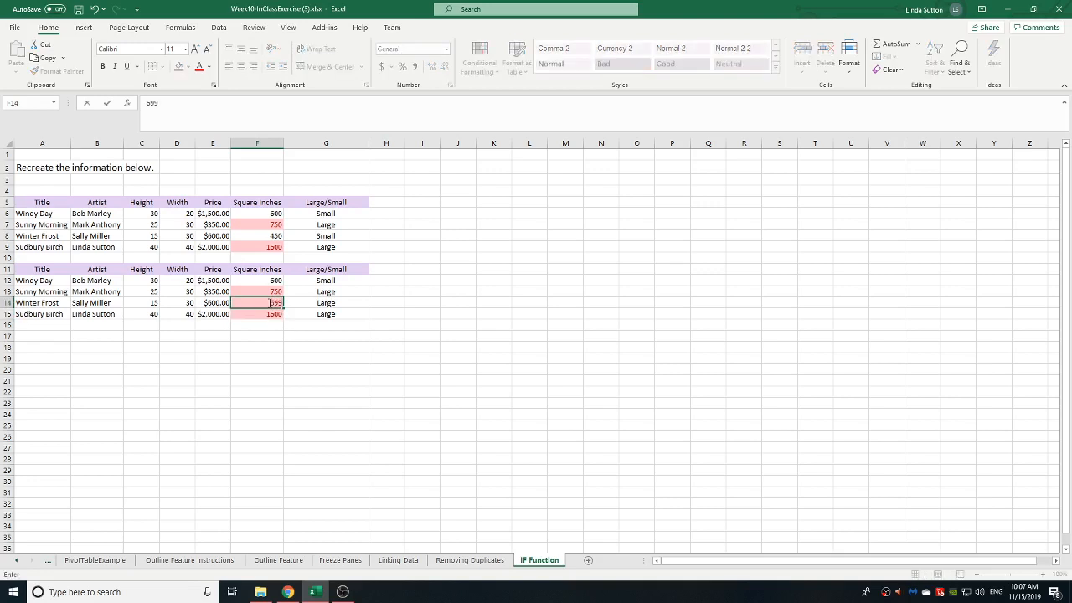
{"action": "left_click", "coordinate": [254, 355]}
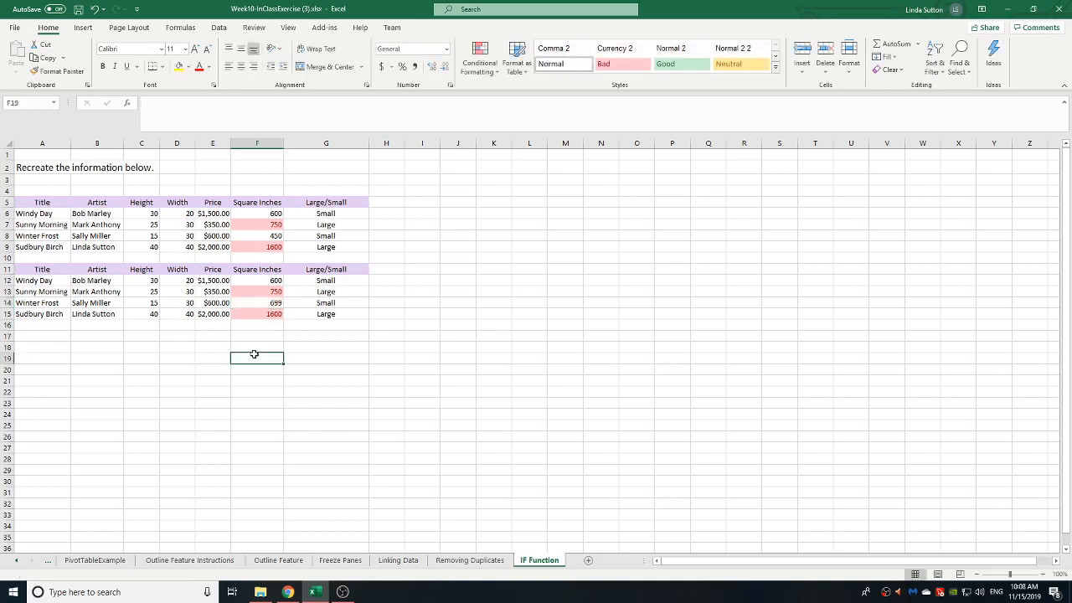
Restore the square inches formula in F14 by filling the formula from F12 down through F15
{"action": "left_click", "coordinate": [273, 279]}
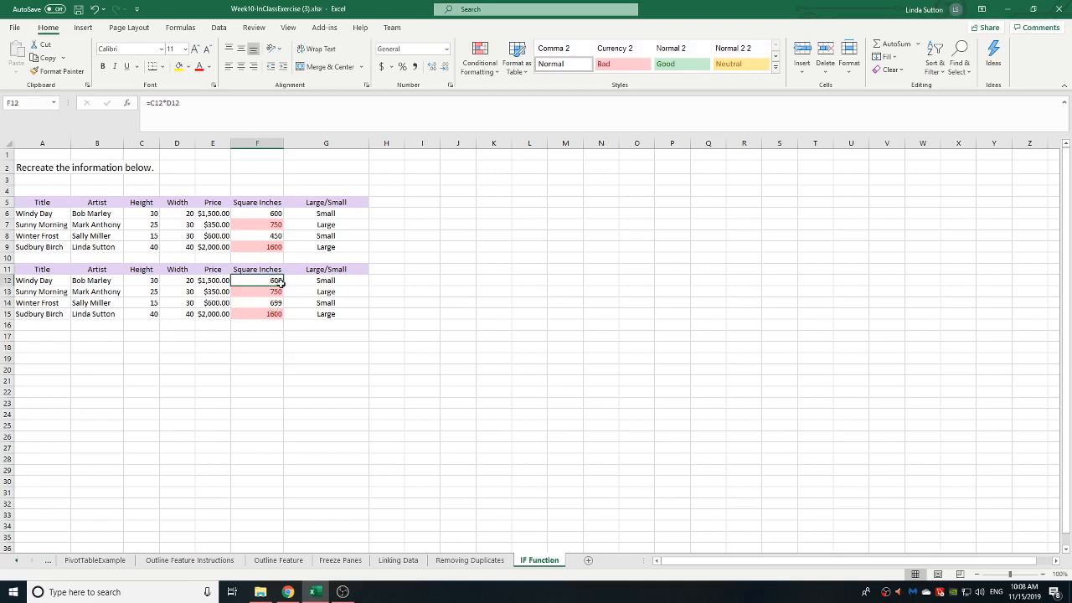
{"action": "left_click_drag", "start_coordinate": [283, 285], "coordinate": [285, 319]}
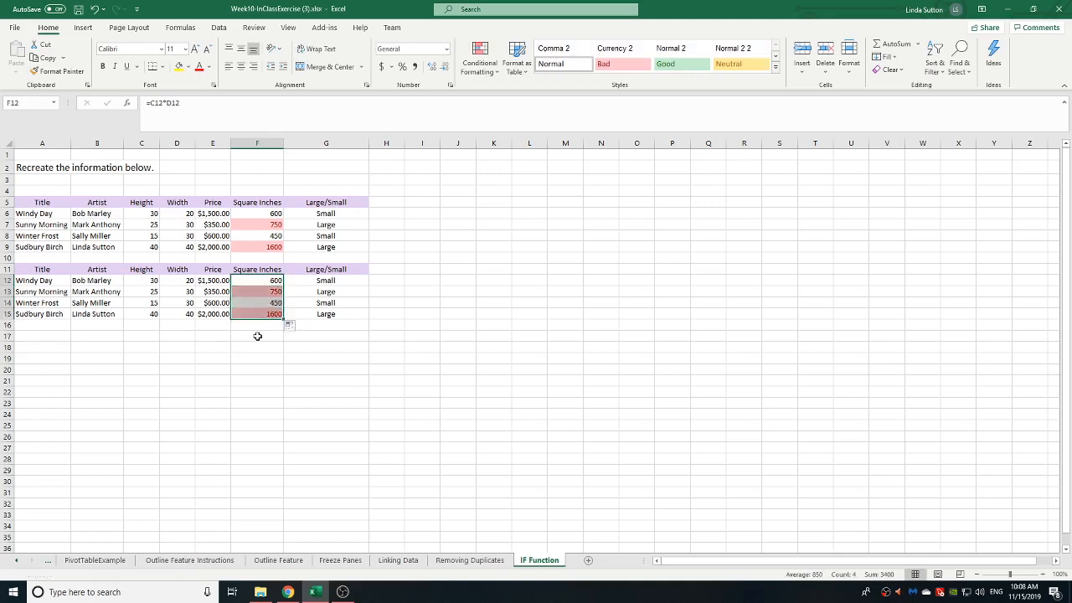
{"action": "left_click", "coordinate": [256, 346]}
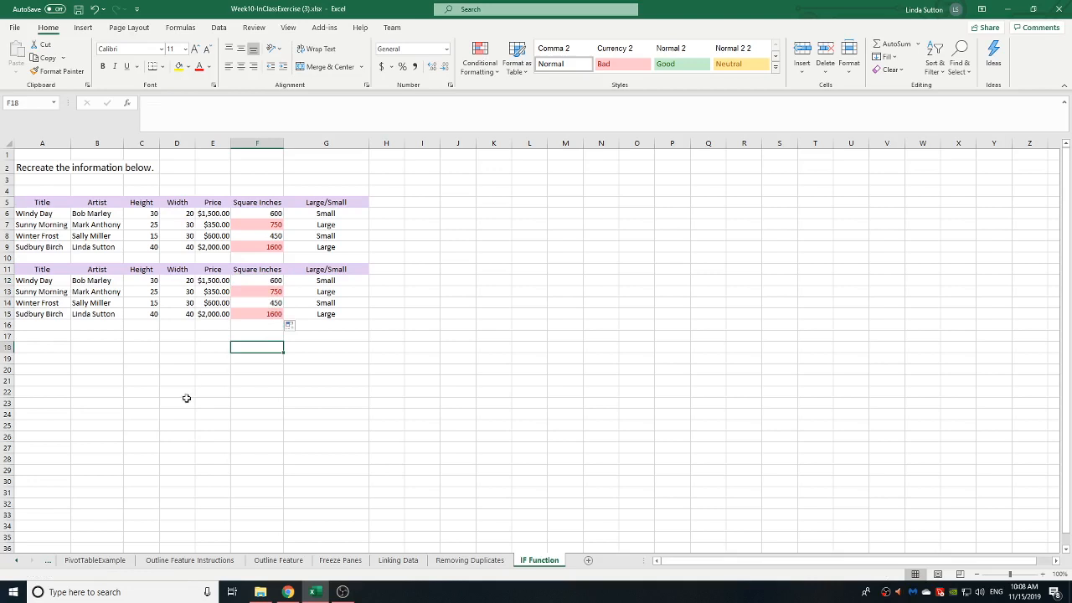